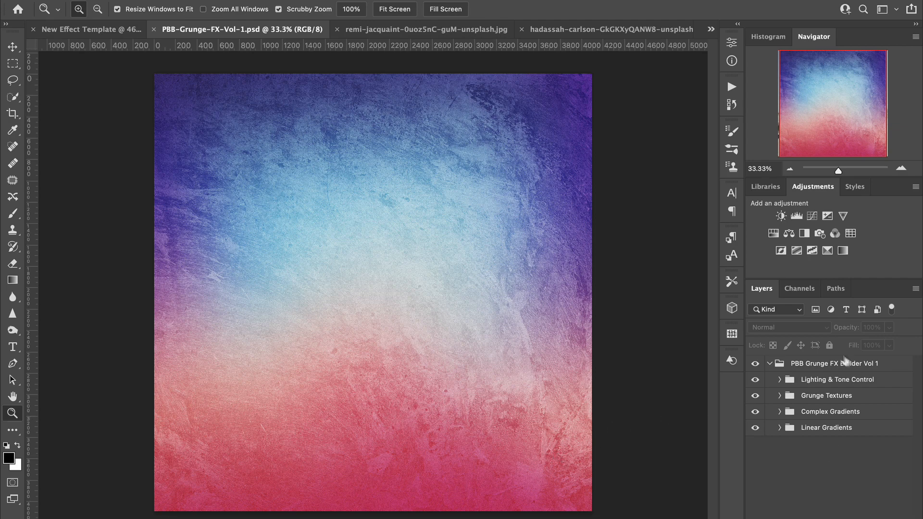
# Step: Collapse and re-expand the PBB Grunge FX Builder Vol 1 group, and select its Lighting & Tone Control subgroup
pyautogui.click(771, 366)
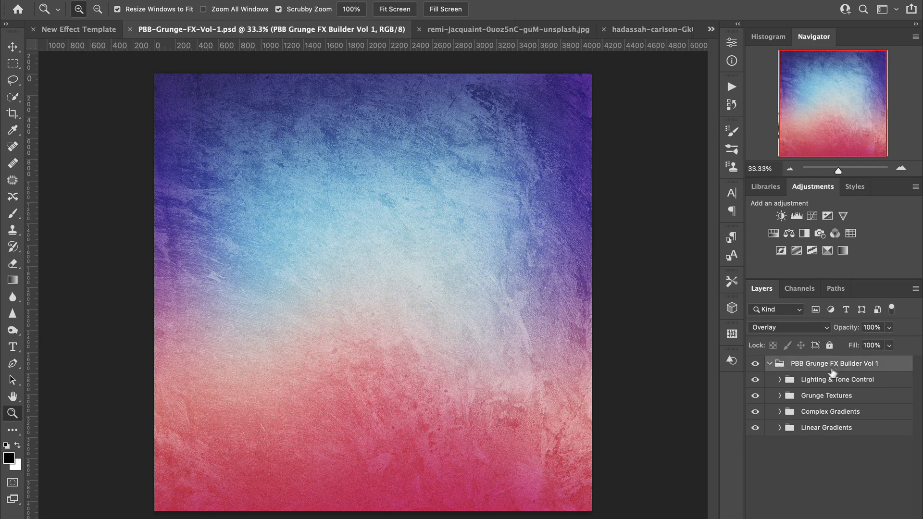
pyautogui.click(770, 365)
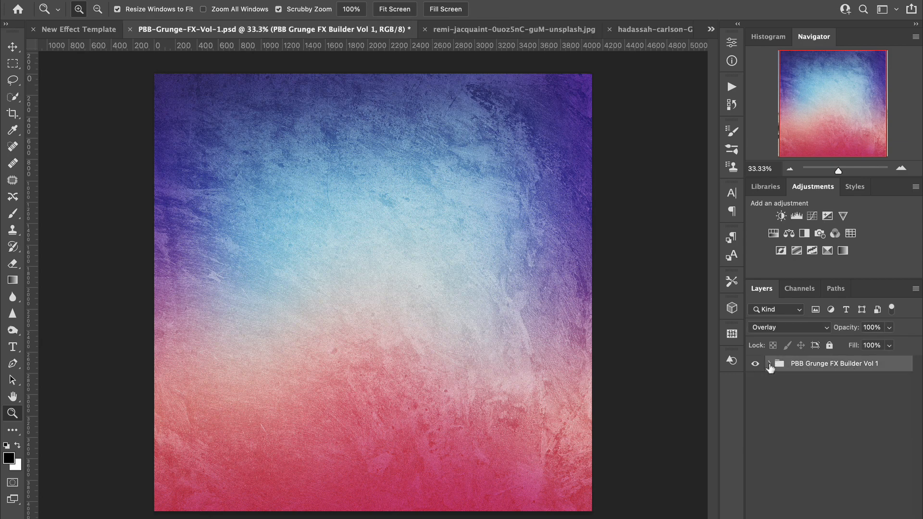
pyautogui.click(770, 365)
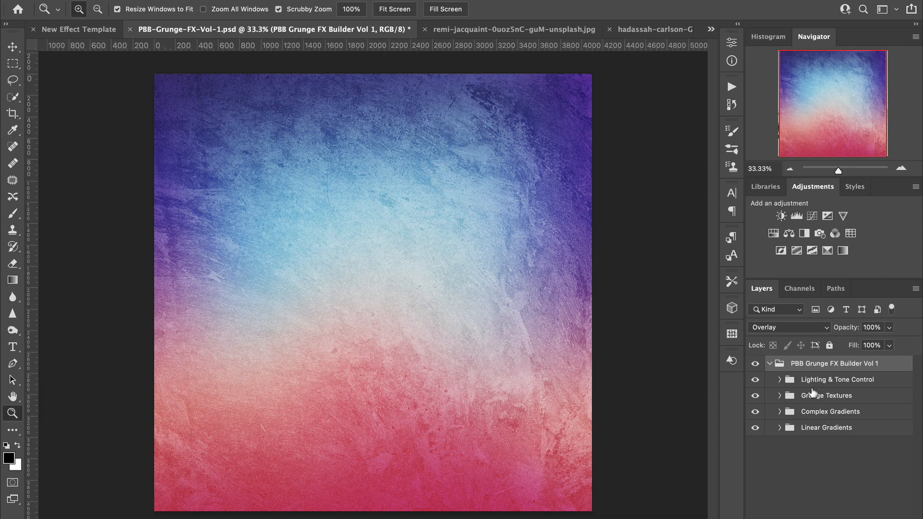
pyautogui.click(840, 384)
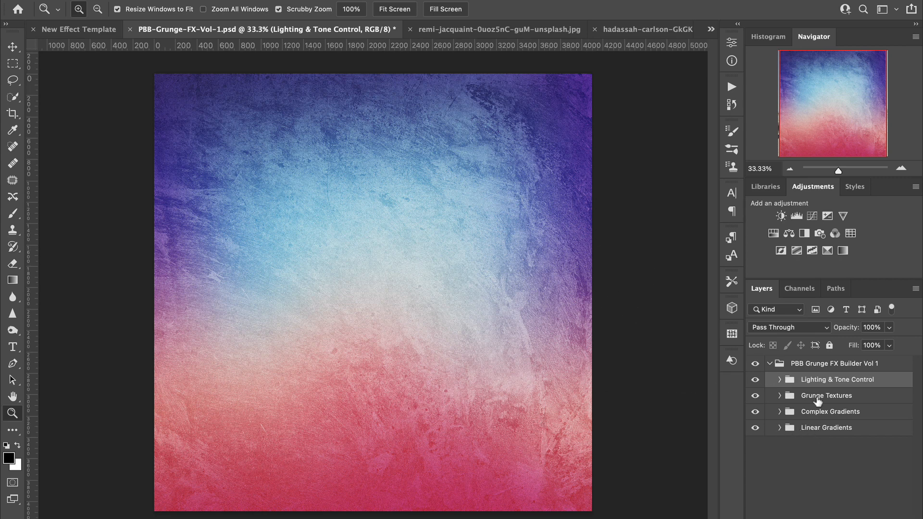
# Step: Select and expand the Grunge Textures group, and look through its list of texture layers
pyautogui.click(857, 400)
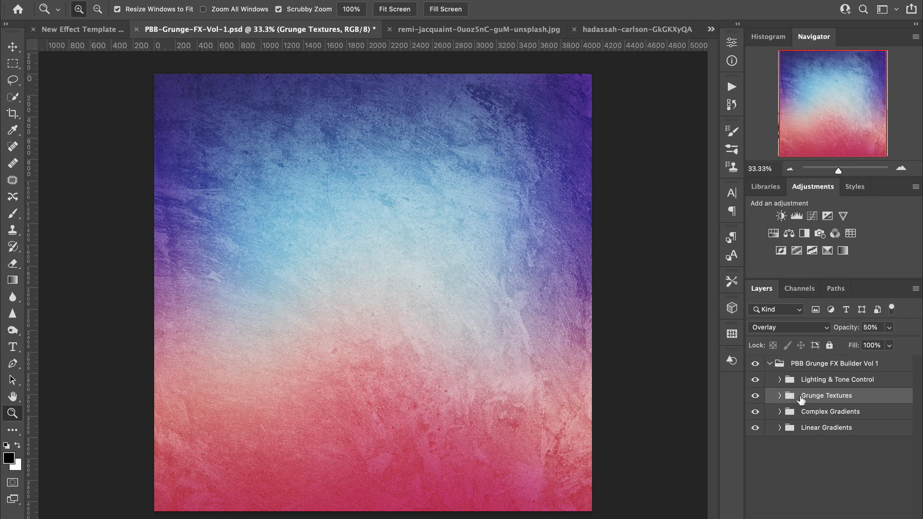
pyautogui.click(780, 397)
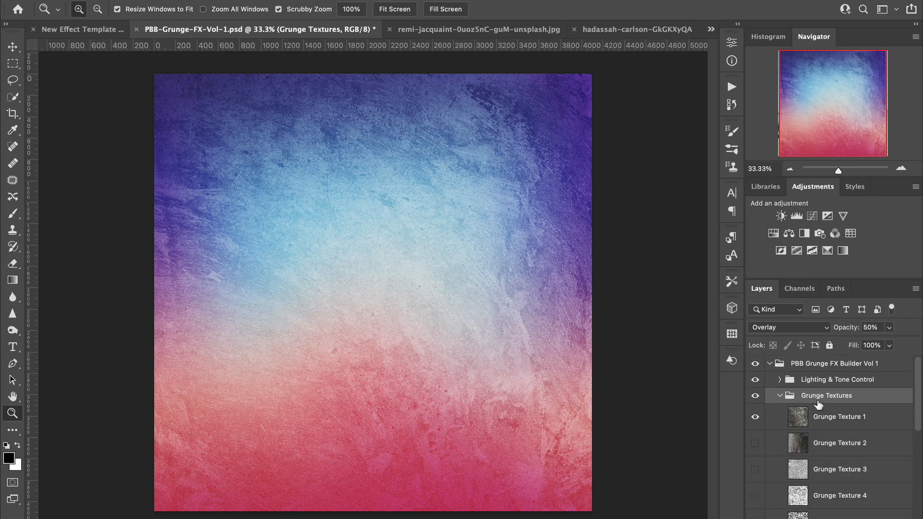
pyautogui.scroll(-2, 820, 447)
pyautogui.scroll(-4, 820, 446)
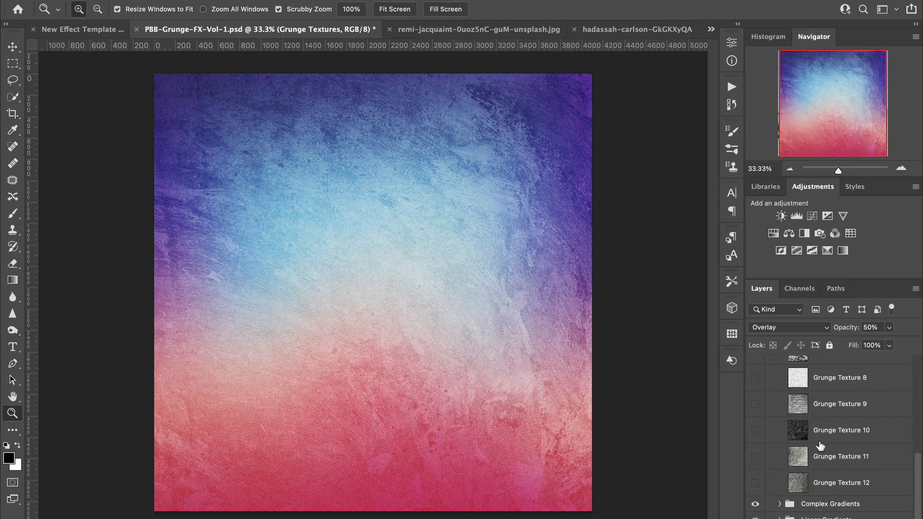
pyautogui.scroll(6, 822, 444)
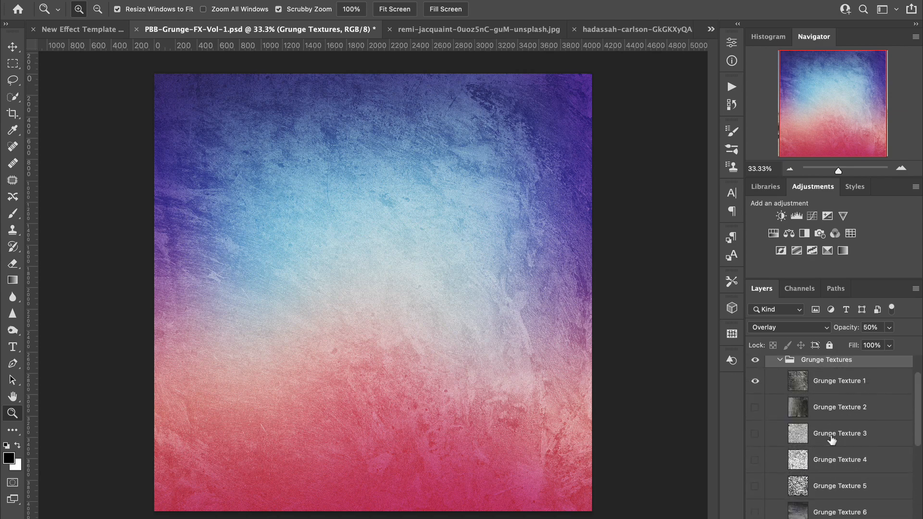
pyautogui.scroll(2, 832, 440)
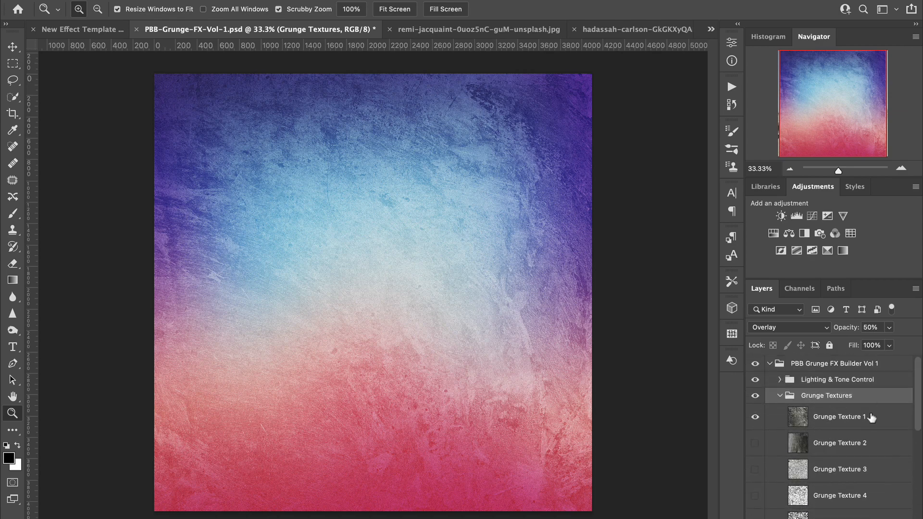
# Step: Preview Grunge Texture 2 and Grunge Texture 3 one at a time in place of Grunge Texture 1, and restore Grunge Texture 1
pyautogui.click(755, 417)
pyautogui.click(755, 443)
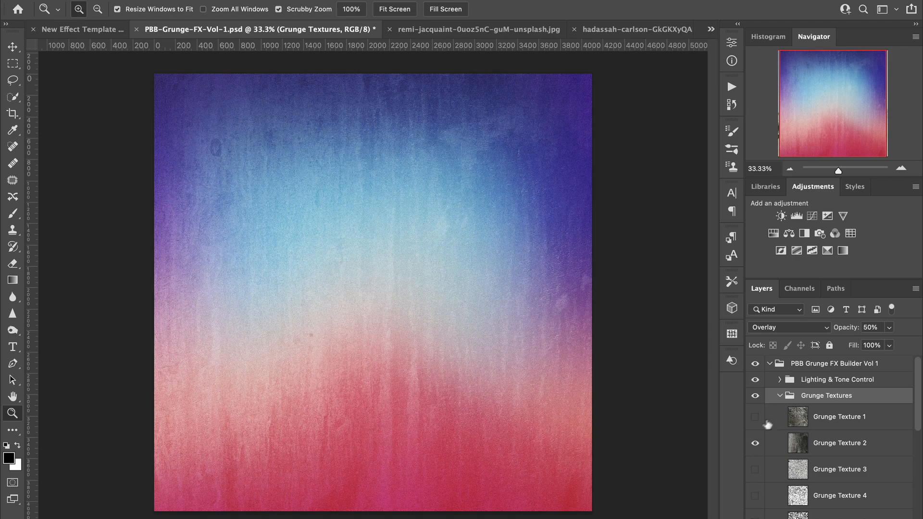
pyautogui.click(755, 443)
pyautogui.click(755, 470)
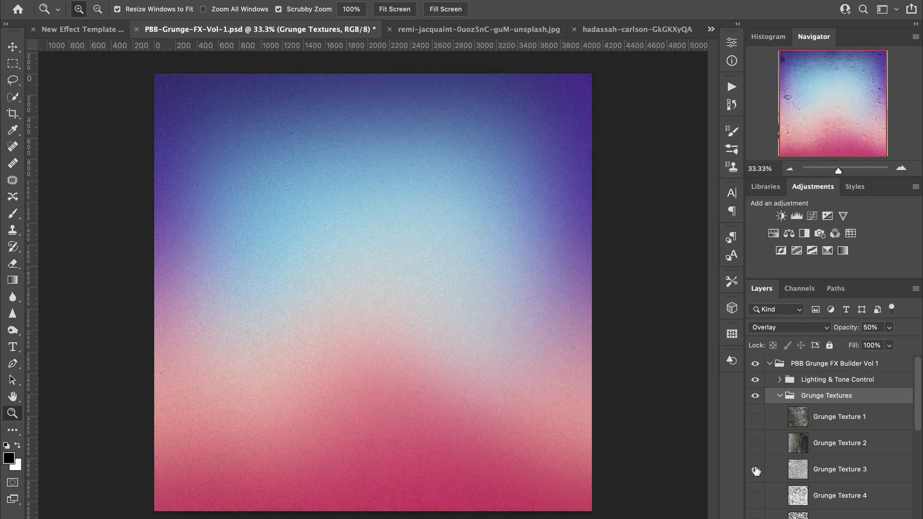
pyautogui.scroll(-10, 826, 496)
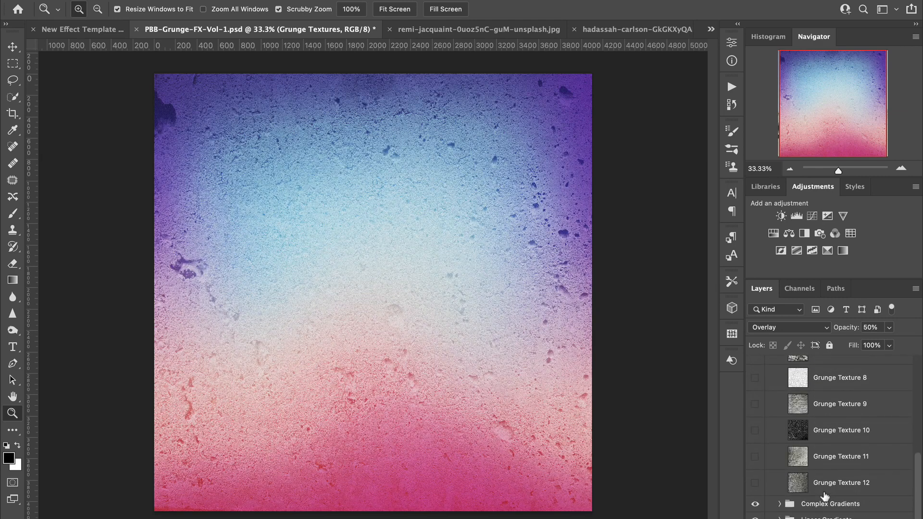
pyautogui.scroll(10, 834, 464)
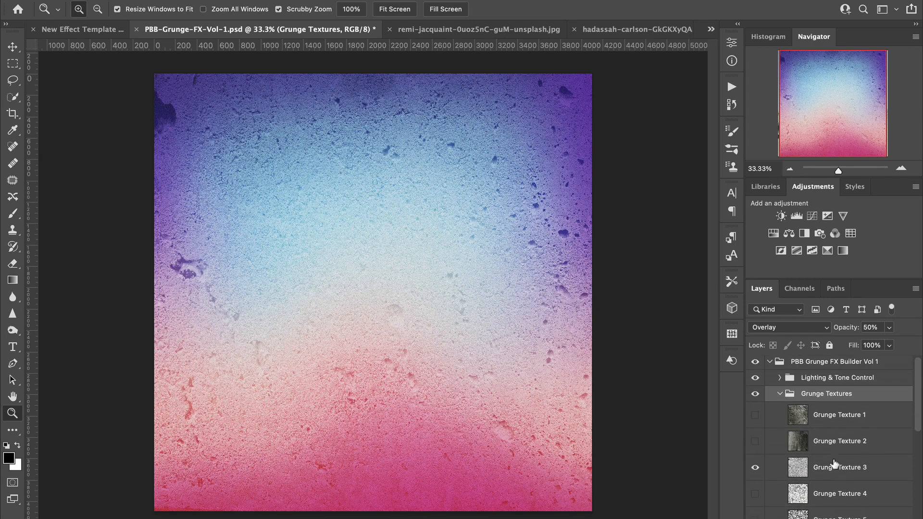
pyautogui.click(756, 470)
pyautogui.click(756, 417)
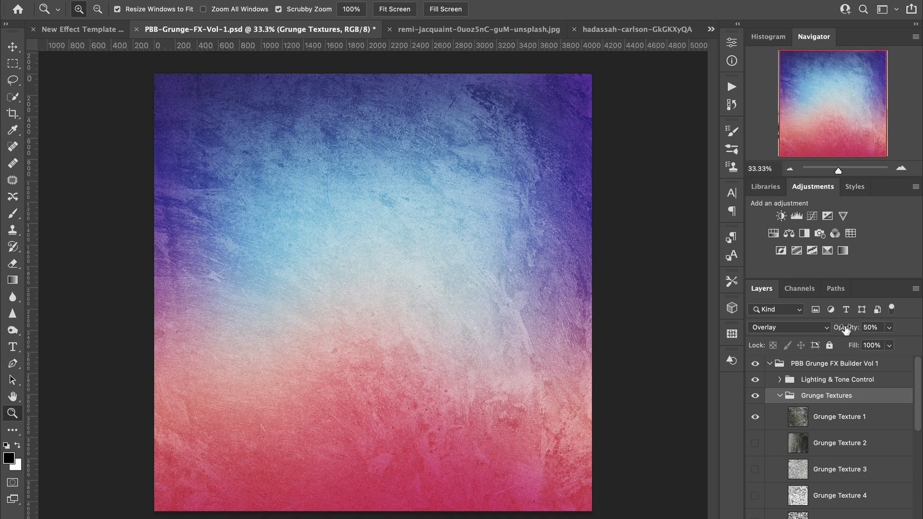
# Step: Set the Grunge Textures group's opacity to 60% after trying a lower value
pyautogui.click(867, 329)
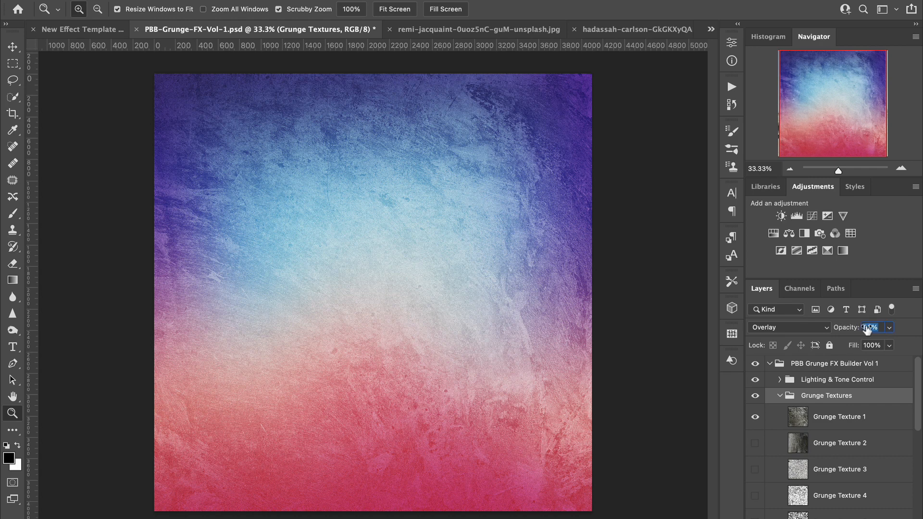
pyautogui.moveTo(867, 329); pyautogui.dragTo(810, 337)
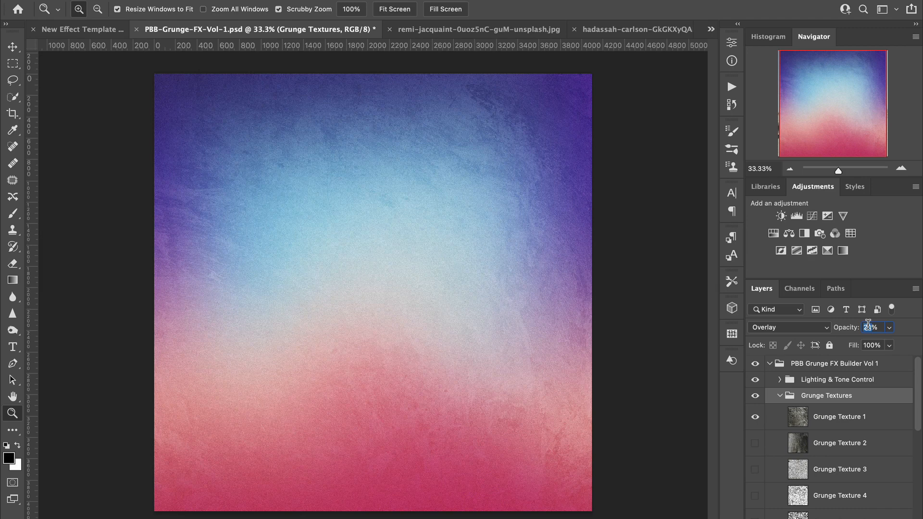
pyautogui.write('60')
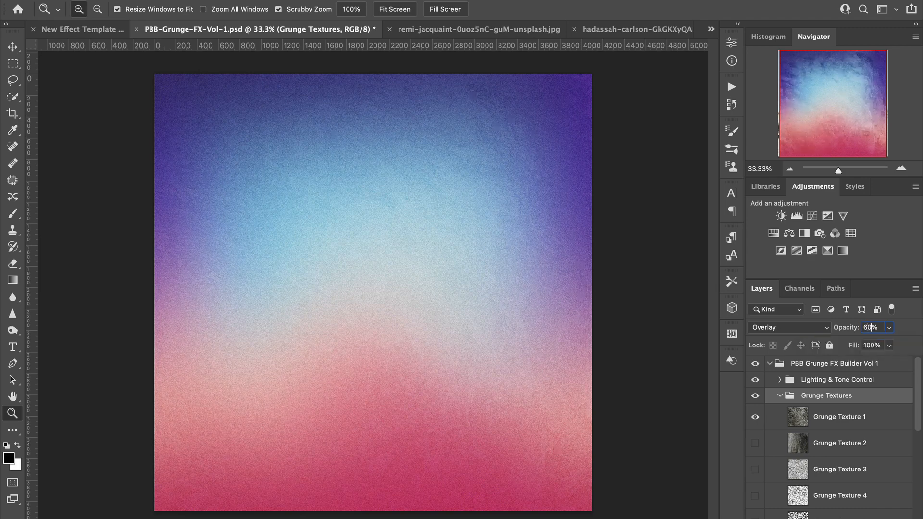
pyautogui.press('Return')
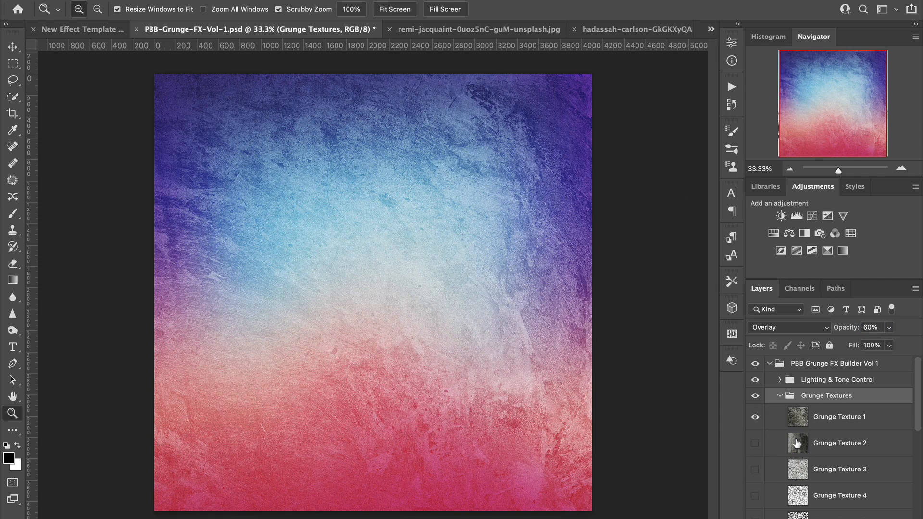
# Step: Preview Grunge Texture 9 in place of Grunge Texture 1, and switch back to Grunge Texture 1
pyautogui.scroll(-1, 827, 465)
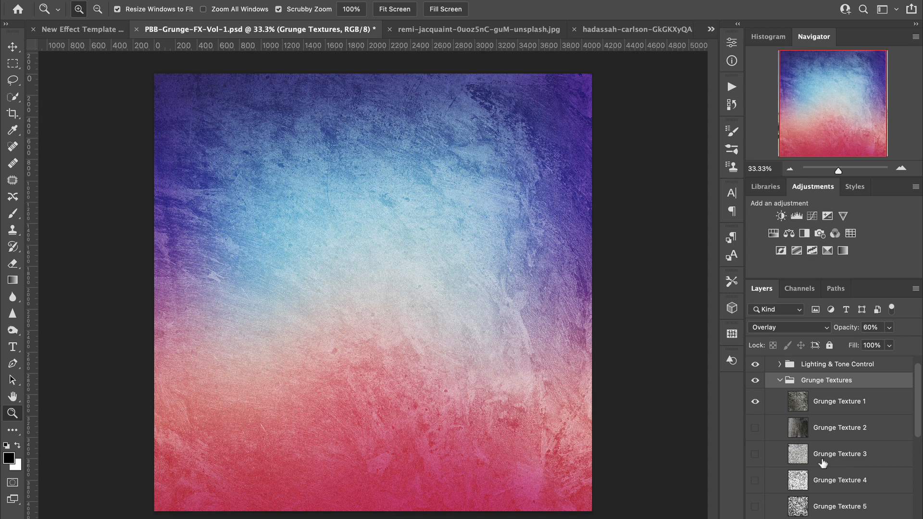
pyautogui.scroll(-5, 823, 463)
pyautogui.scroll(5, 823, 464)
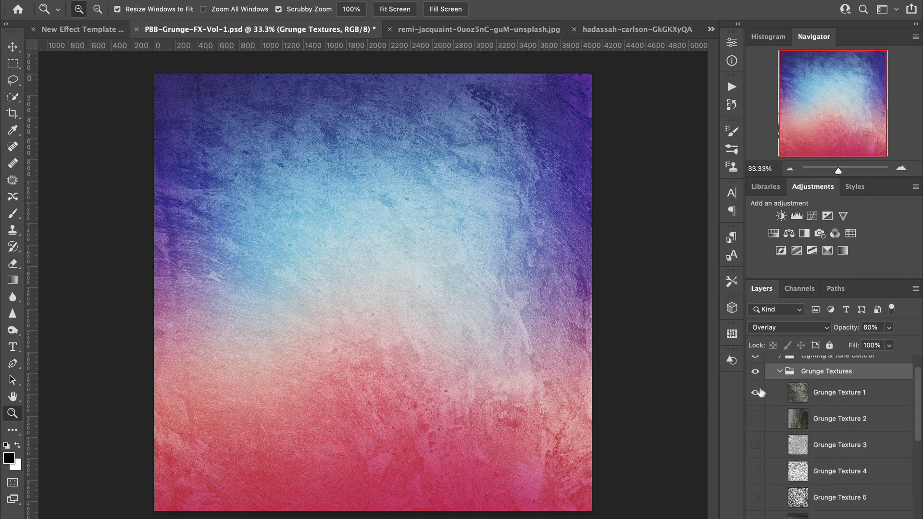
pyautogui.click(755, 393)
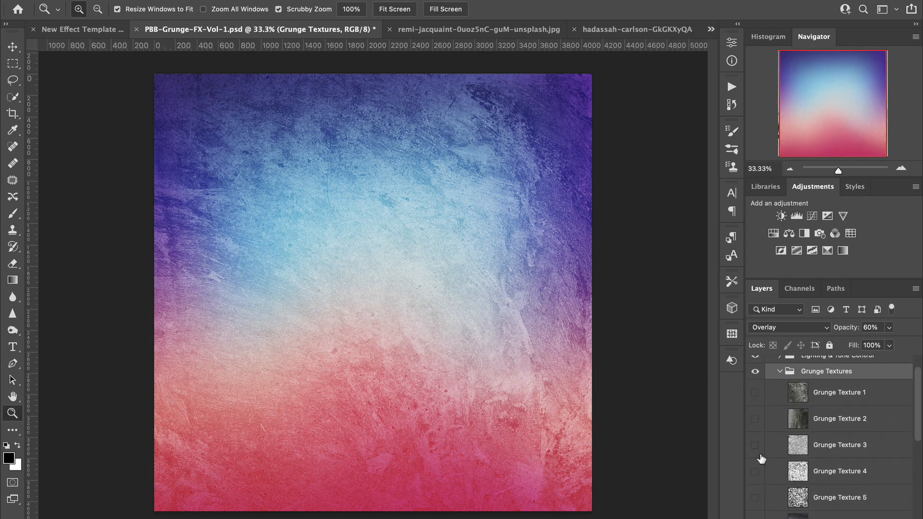
pyautogui.scroll(-5, 762, 457)
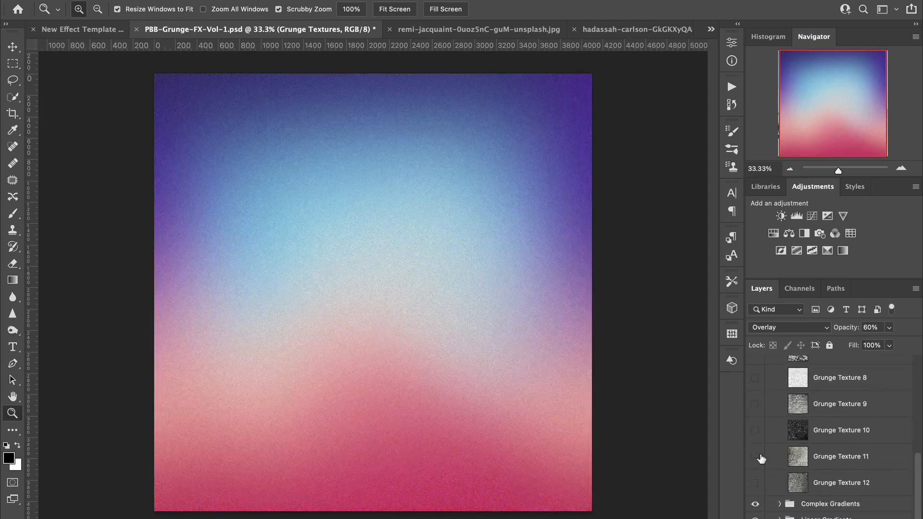
pyautogui.click(756, 404)
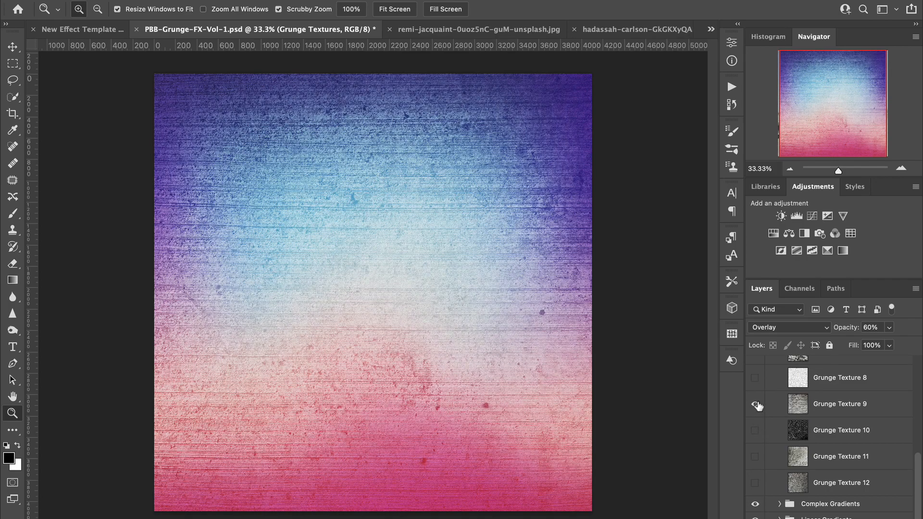
pyautogui.click(756, 405)
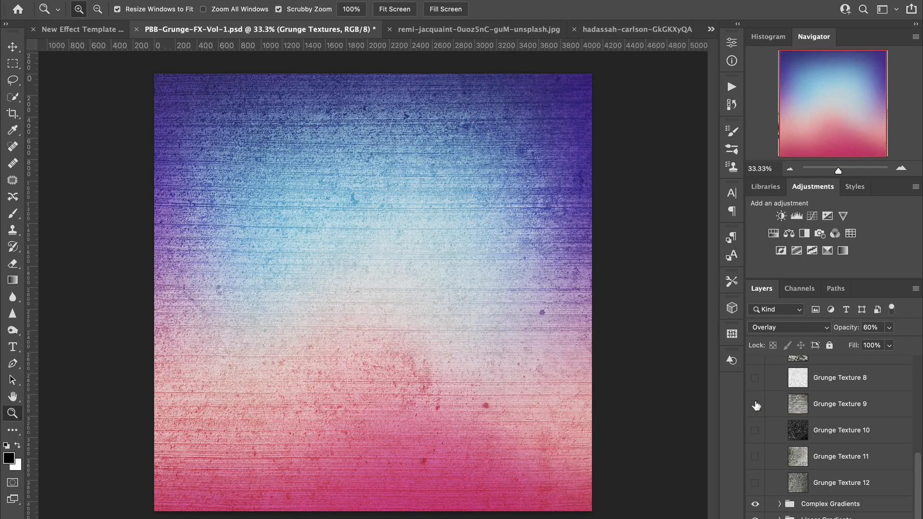
pyautogui.scroll(5, 756, 408)
pyautogui.click(756, 417)
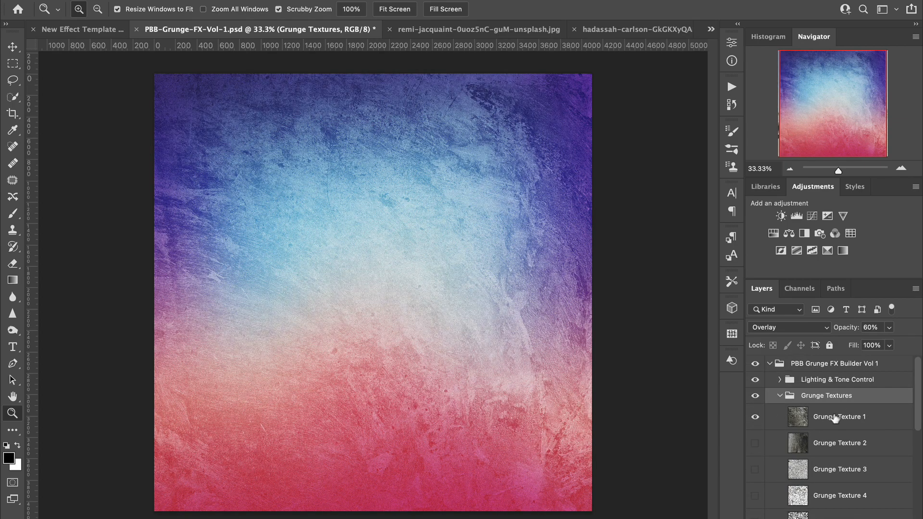
# Step: Collapse the Grunge Textures group and expand the Complex Gradients group to show its gradient options
pyautogui.click(780, 396)
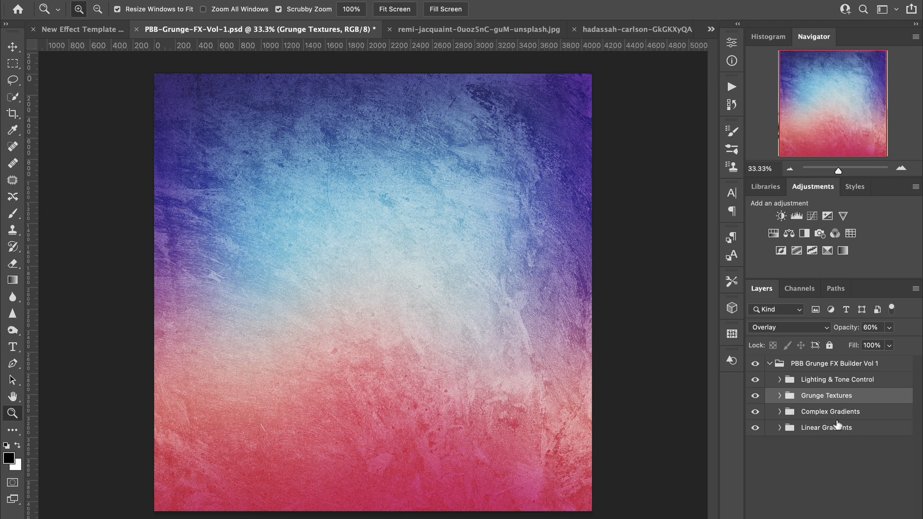
pyautogui.click(780, 415)
pyautogui.scroll(-2, 825, 449)
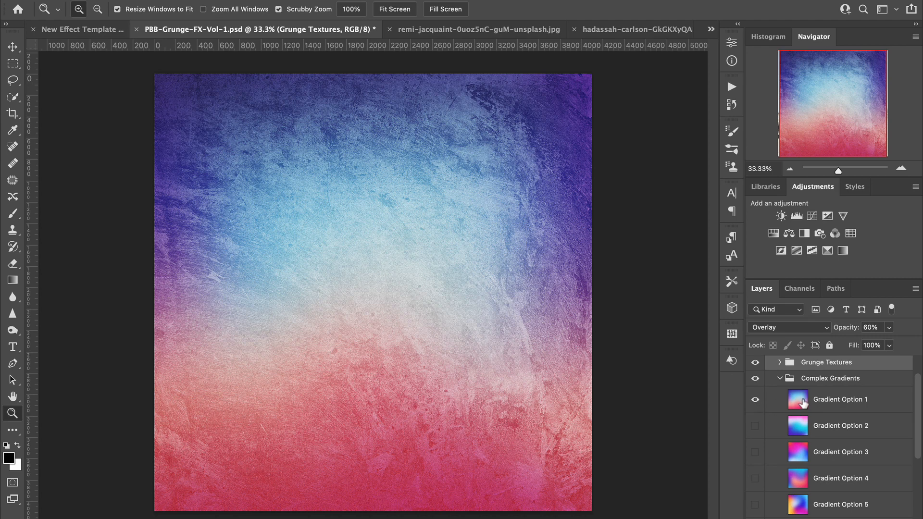
pyautogui.scroll(-1, 805, 404)
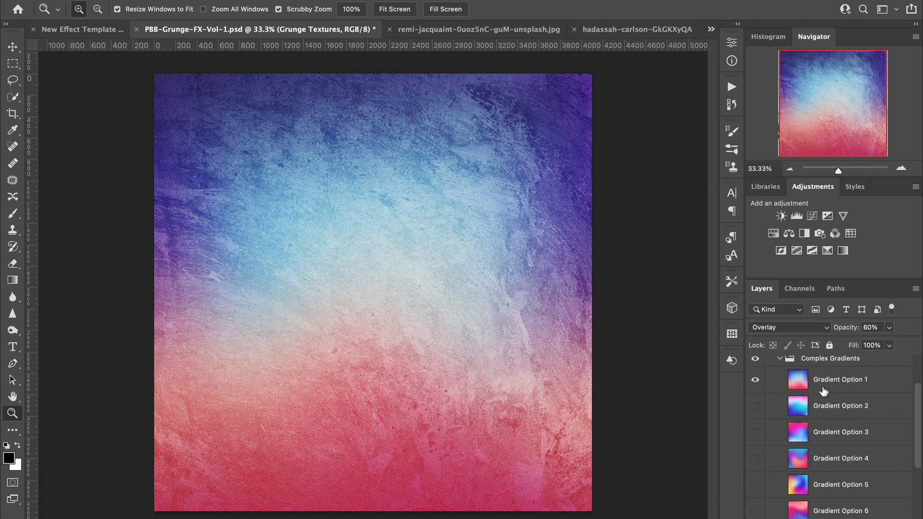
# Step: Hide Gradient Option 1 and show Gradient Option 7 in the Complex Gradients group
pyautogui.click(756, 380)
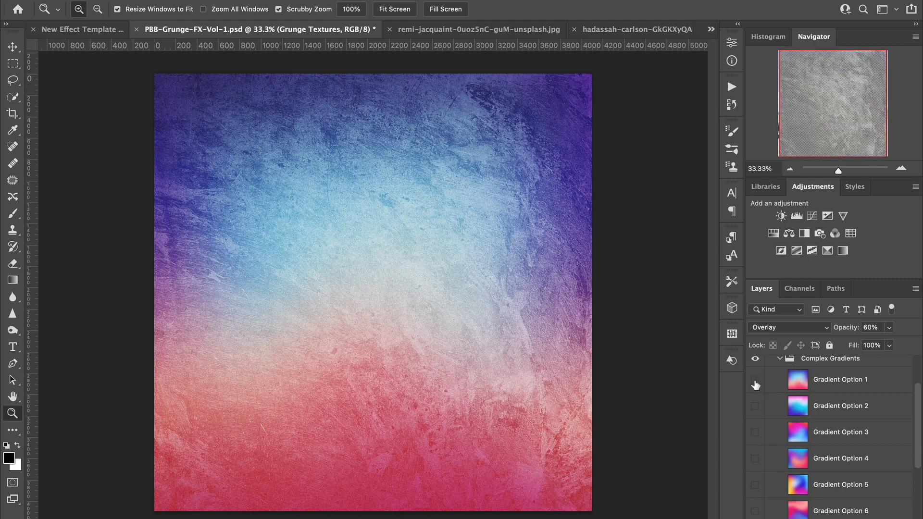
pyautogui.scroll(-5, 851, 443)
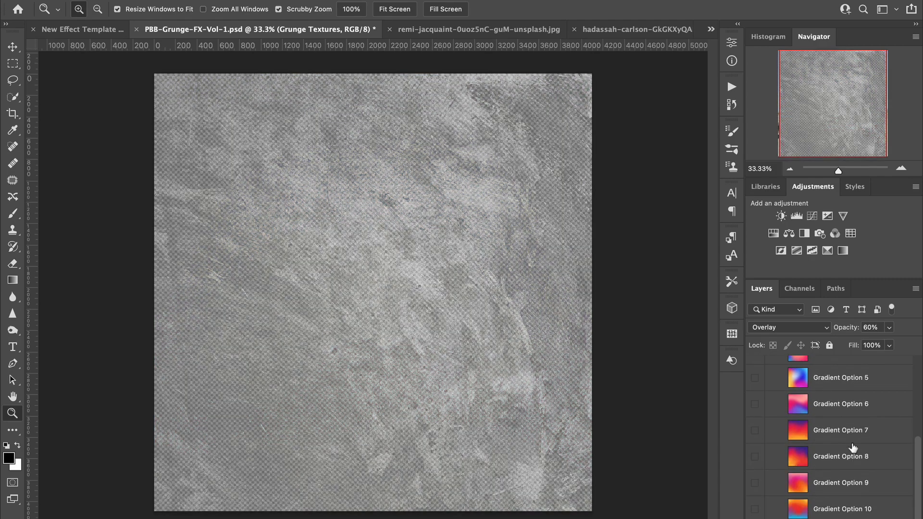
pyautogui.scroll(-1, 854, 448)
pyautogui.click(756, 421)
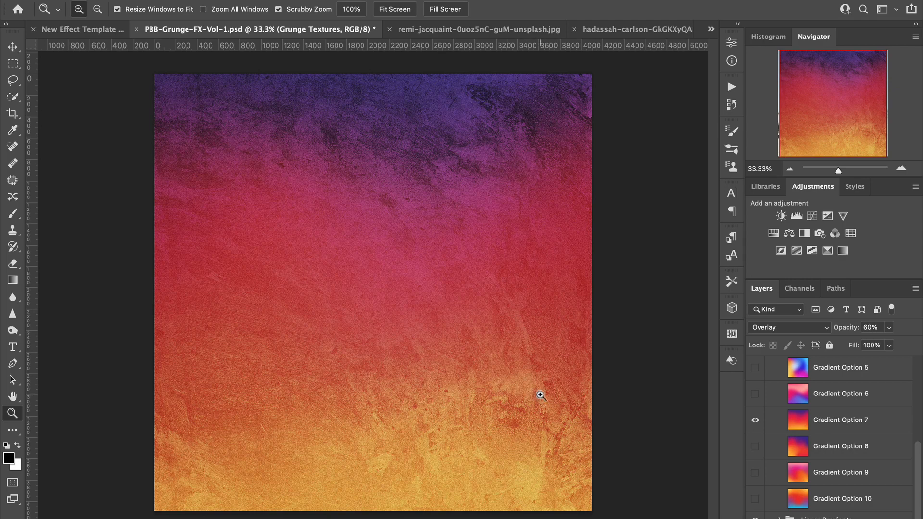
# Step: Hide Gradient Option 7, try Gradient Option 5 briefly, and make Gradient Option 6 the only visible complex gradient
pyautogui.click(753, 424)
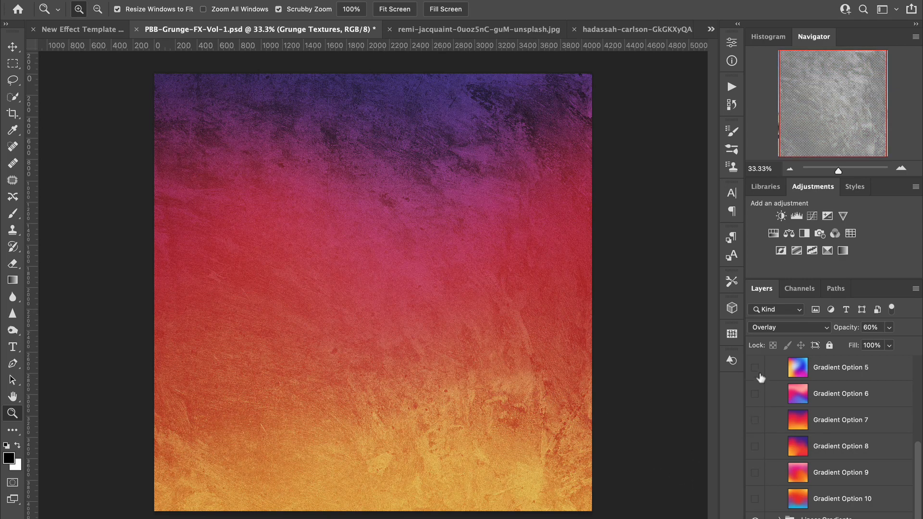
pyautogui.click(756, 369)
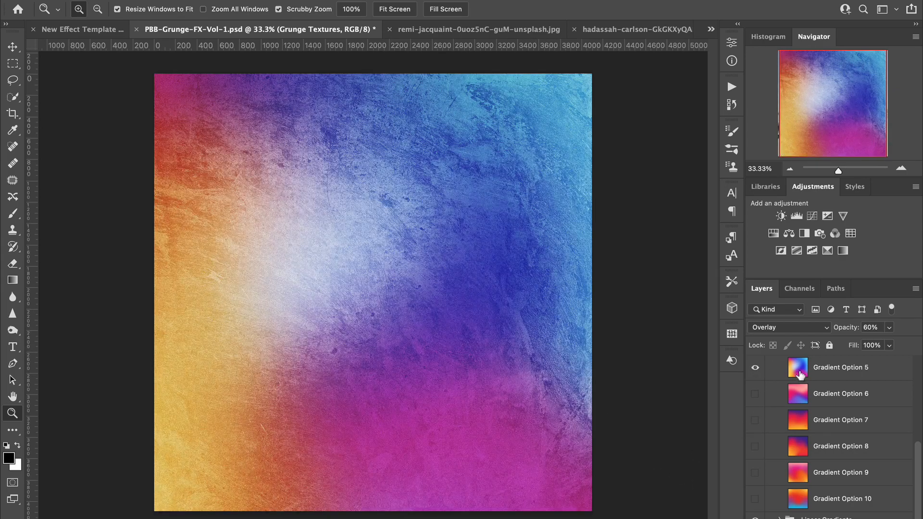
pyautogui.click(756, 368)
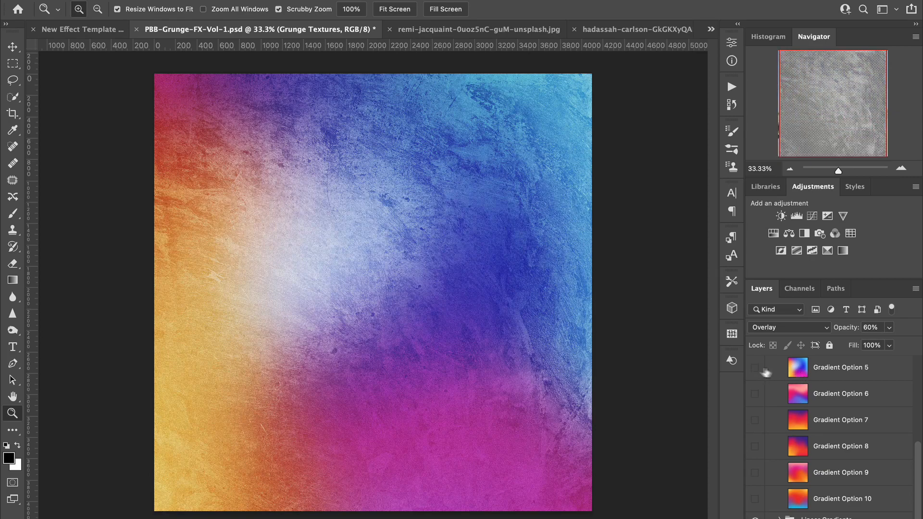
pyautogui.click(755, 394)
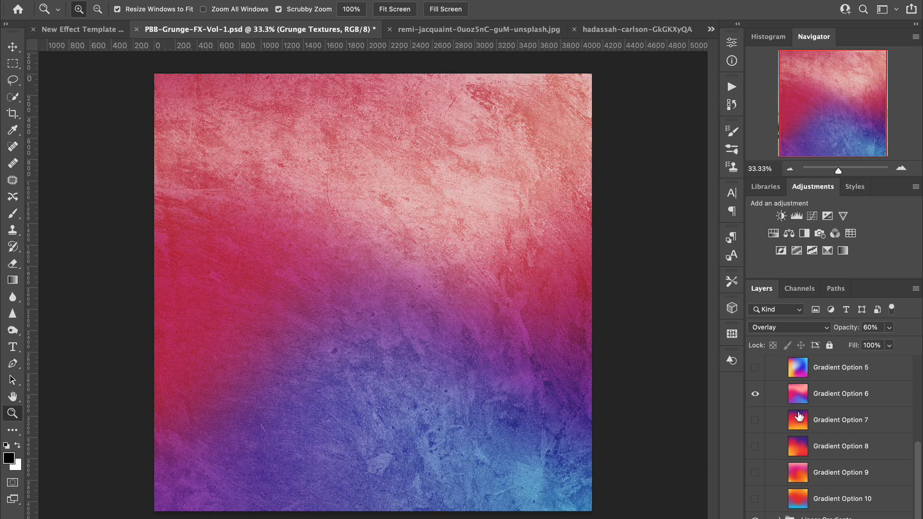
# Step: Hide Gradient Option 6 and show Color 1 from the expanded Linear Gradients group
pyautogui.scroll(3, 855, 404)
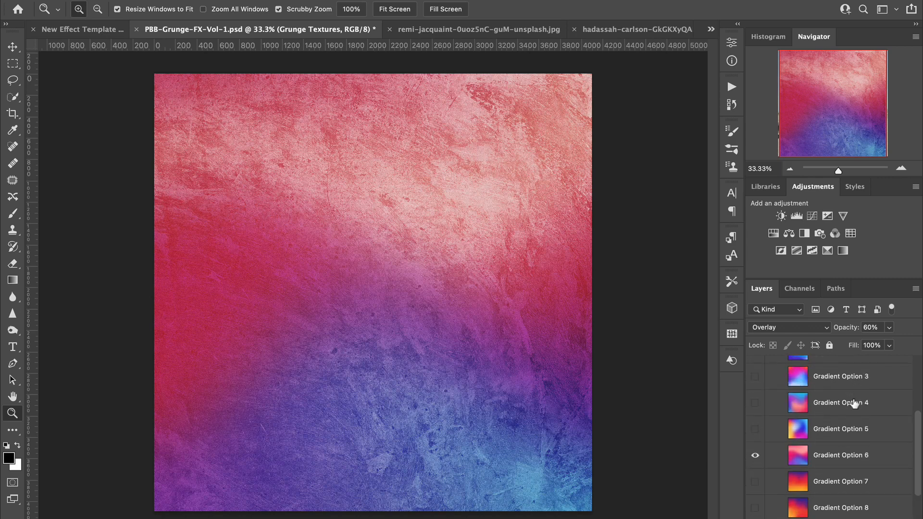
pyautogui.scroll(-3, 855, 404)
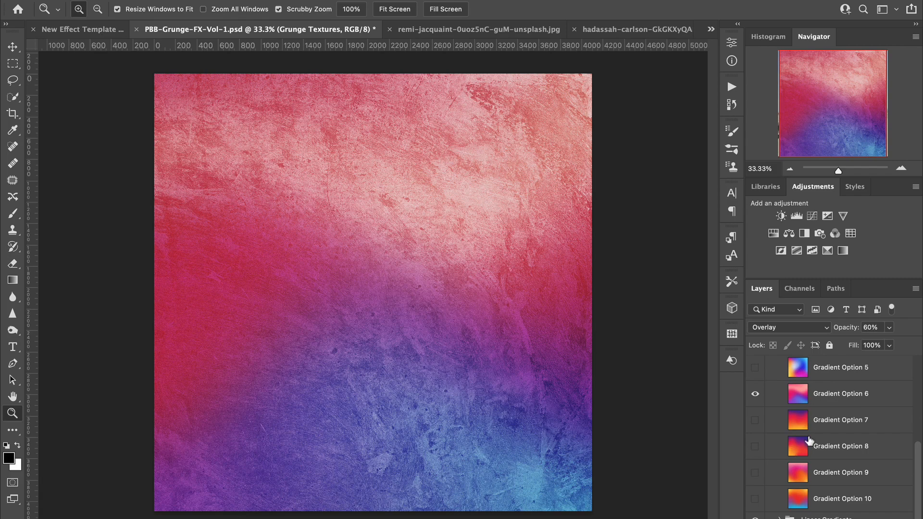
pyautogui.scroll(3, 810, 440)
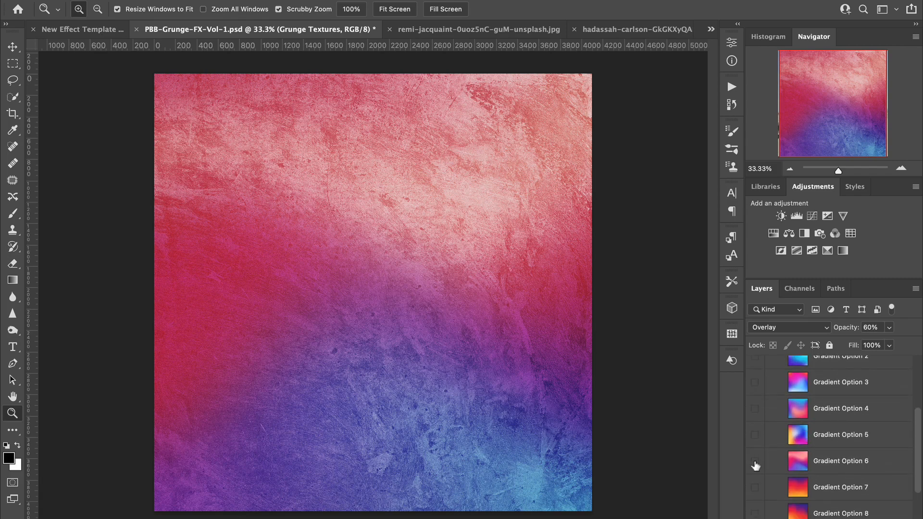
pyautogui.click(755, 462)
pyautogui.scroll(-3, 830, 462)
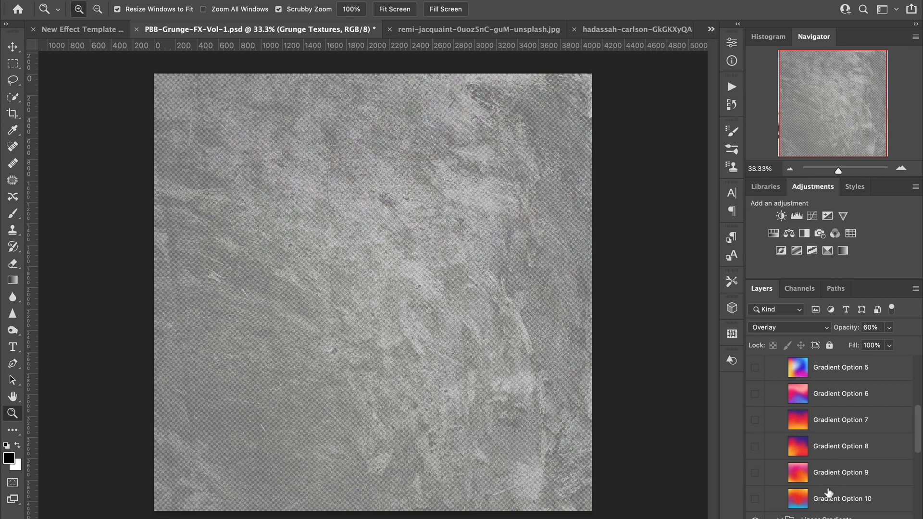
pyautogui.scroll(-6, 825, 493)
pyautogui.scroll(2, 828, 491)
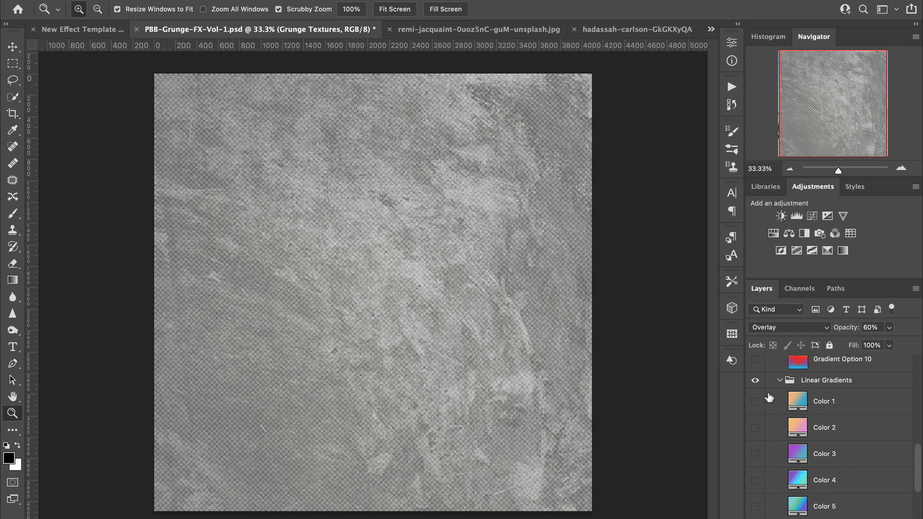
pyautogui.click(756, 403)
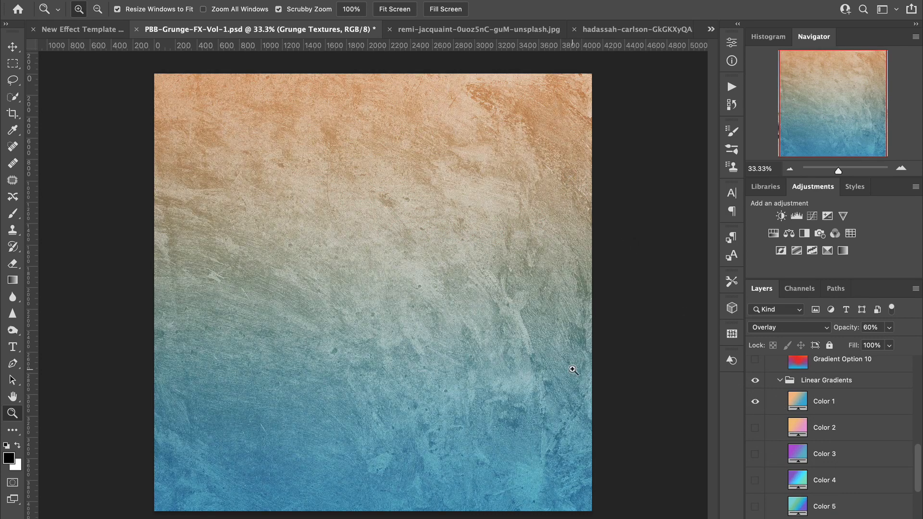
# Step: Preview Color 2 in place of Color 1, and switch from it to Color 3 in the Linear Gradients group
pyautogui.click(756, 402)
pyautogui.click(756, 428)
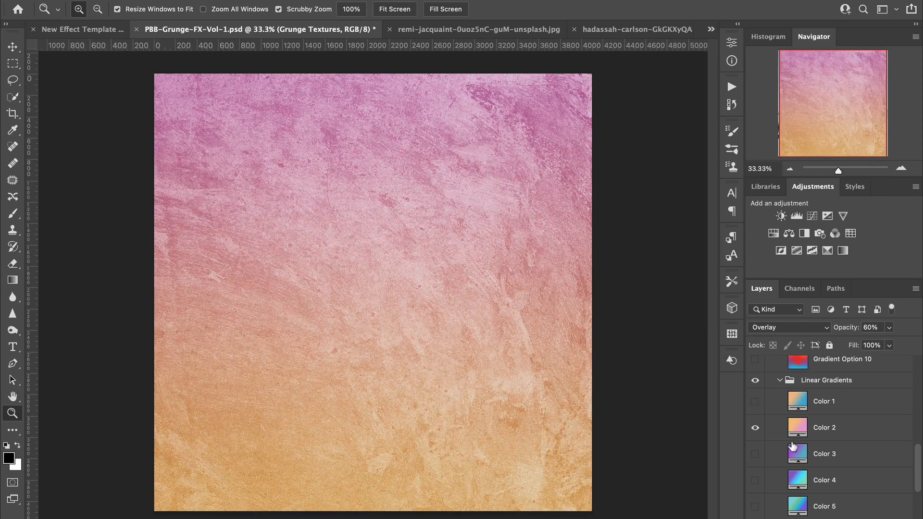
pyautogui.click(756, 428)
pyautogui.click(756, 454)
pyautogui.scroll(-3, 842, 454)
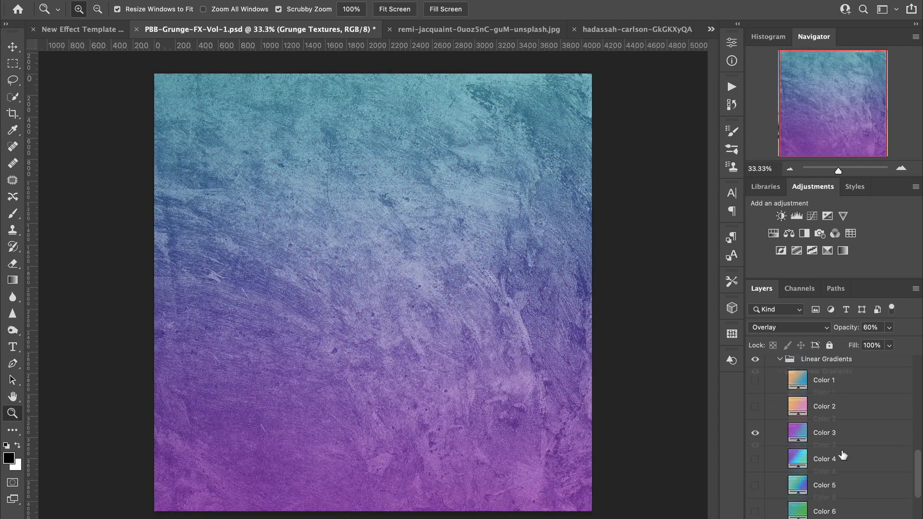
# Step: Hide Color 3, preview Color 5 briefly, and hide it so that no linear gradient is visible
pyautogui.click(756, 378)
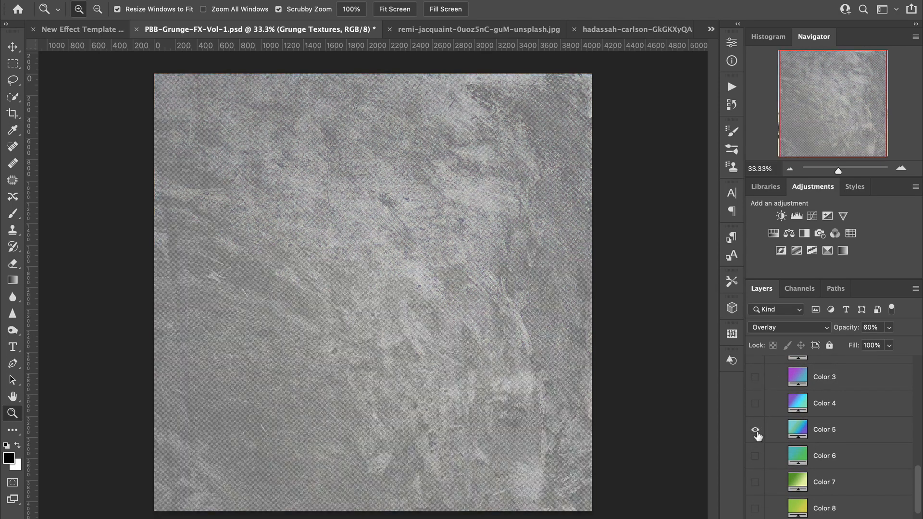
pyautogui.click(756, 430)
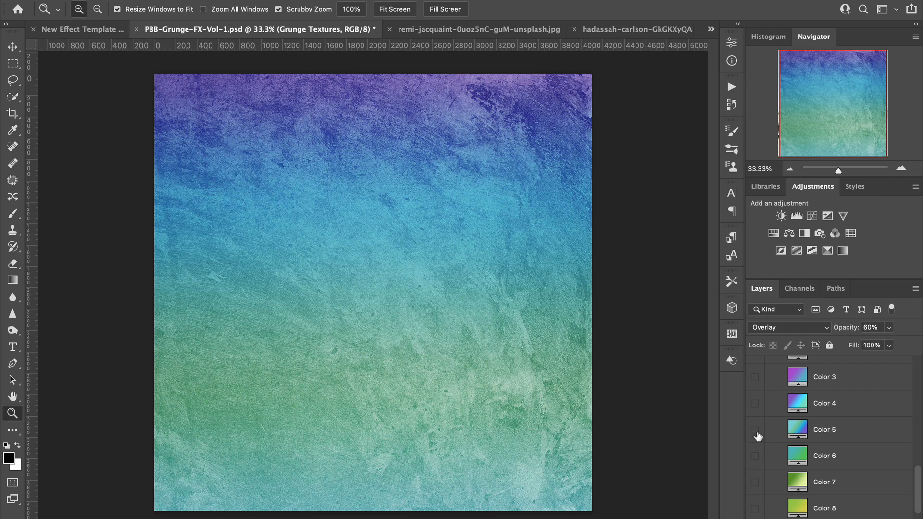
pyautogui.click(756, 430)
pyautogui.scroll(-2, 817, 457)
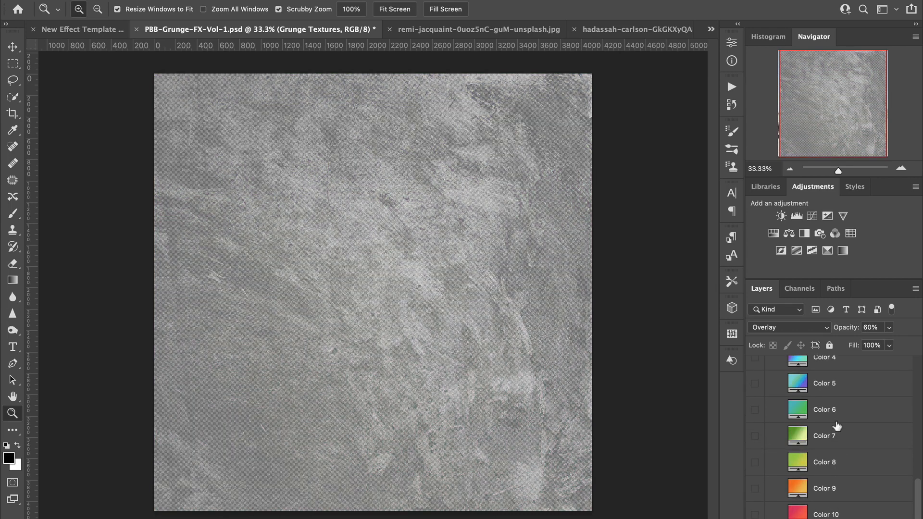
# Step: Collapse the Linear Gradients group and show Gradient Option 6 in the Complex Gradients group
pyautogui.scroll(6, 843, 448)
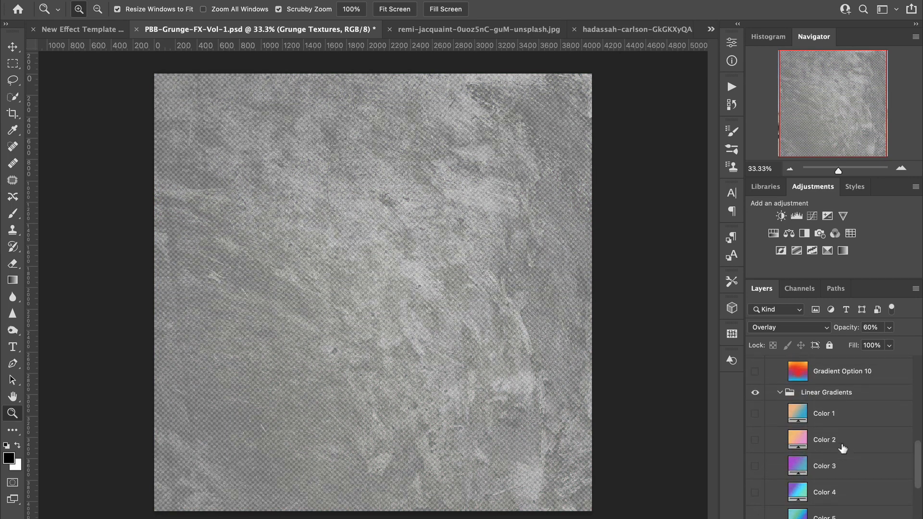
pyautogui.scroll(1, 843, 448)
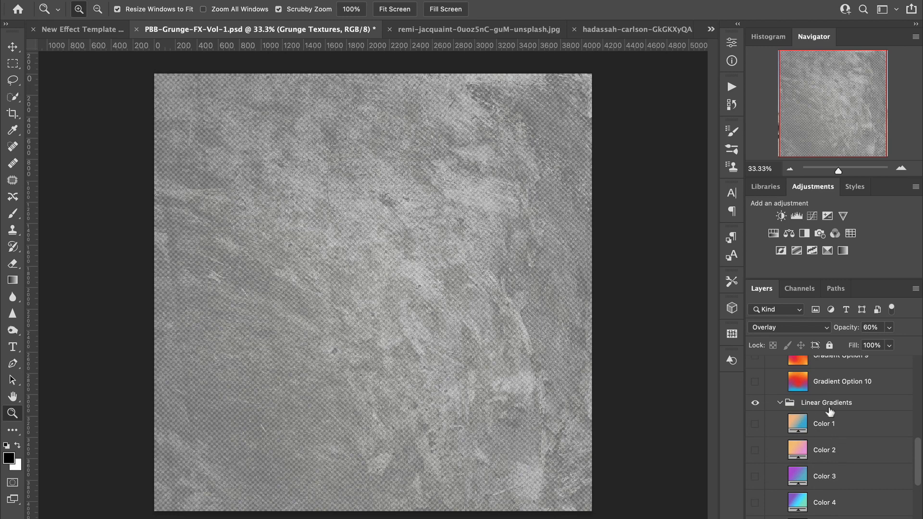
pyautogui.scroll(-7, 772, 437)
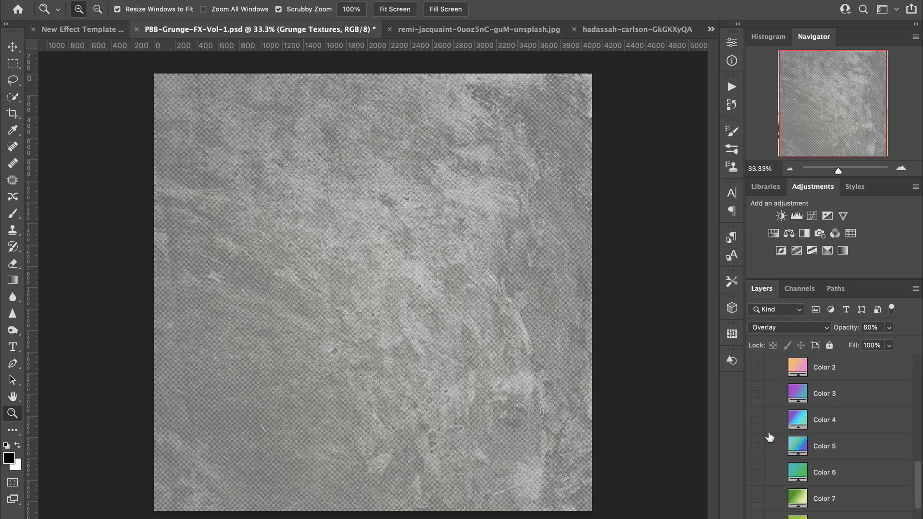
pyautogui.scroll(12, 770, 437)
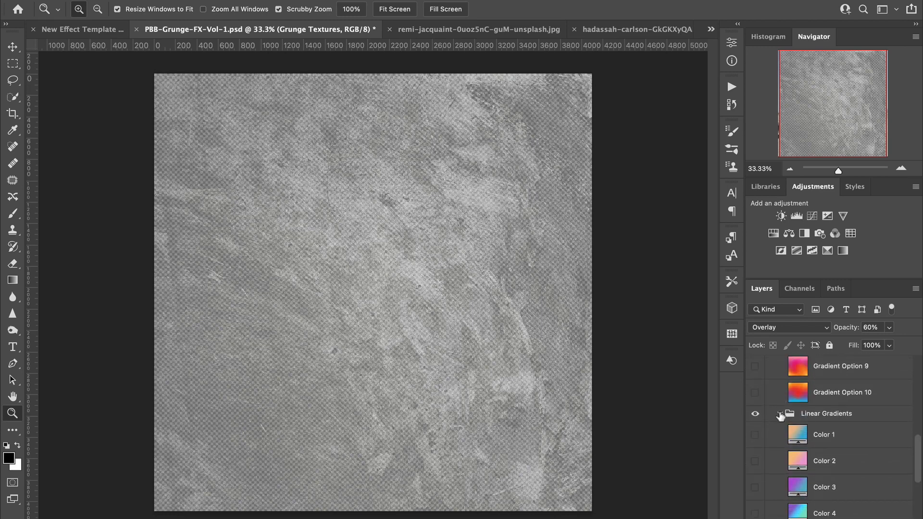
pyautogui.scroll(3, 780, 417)
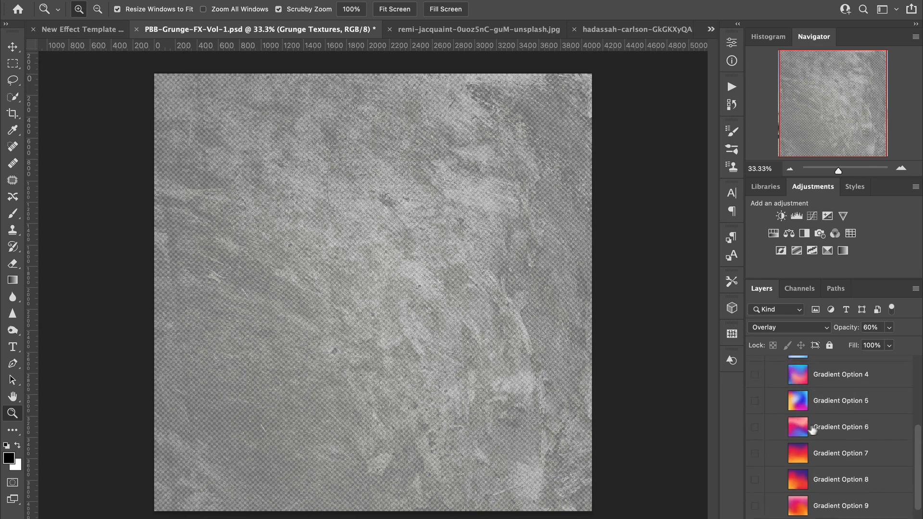
pyautogui.click(754, 432)
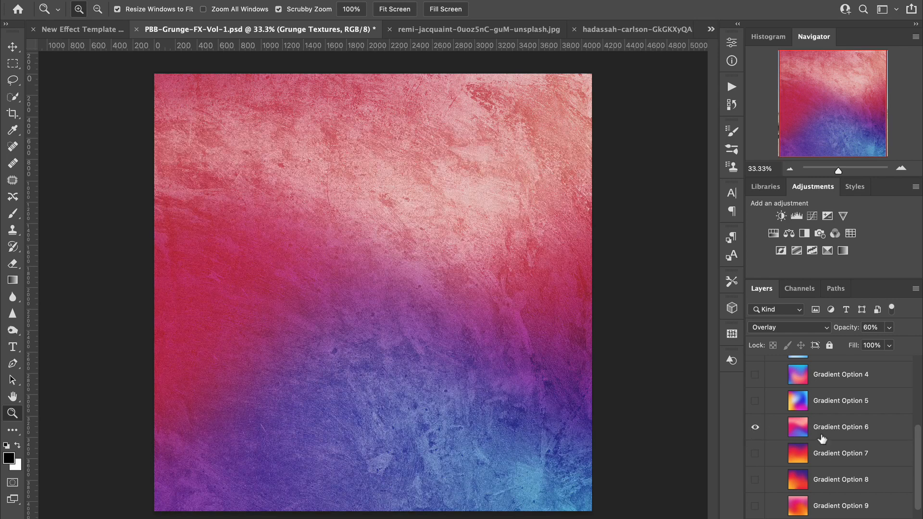
# Step: Collapse the Complex Gradients group and expand the Lighting & Tone Control group to list its adjustment layers
pyautogui.scroll(-1, 822, 439)
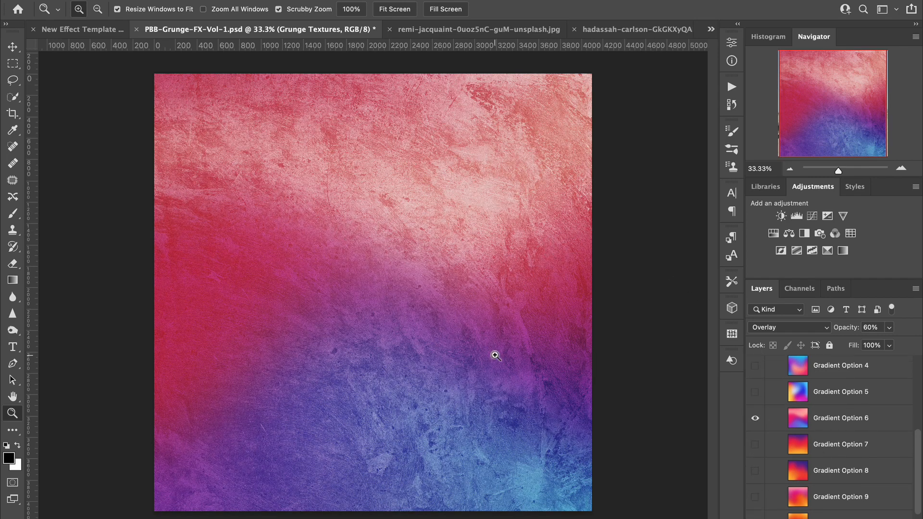
pyautogui.scroll(3, 837, 427)
pyautogui.scroll(5, 837, 427)
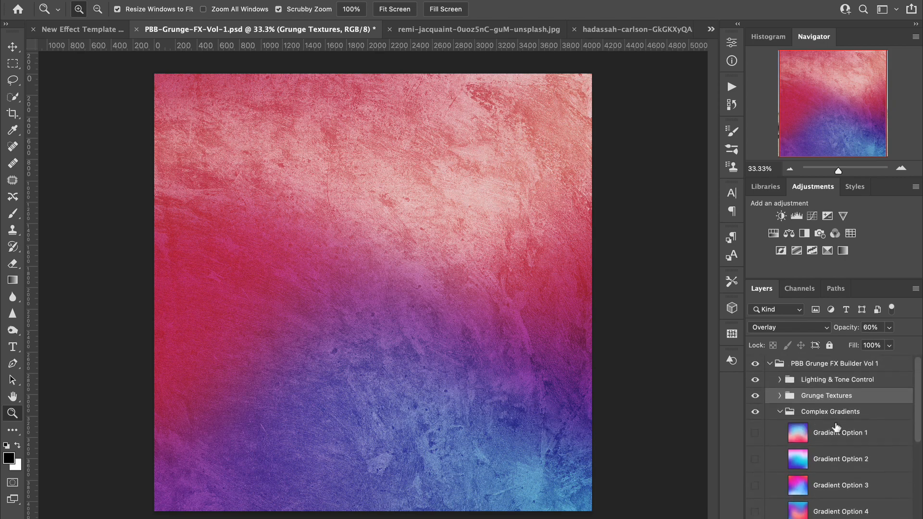
pyautogui.click(779, 413)
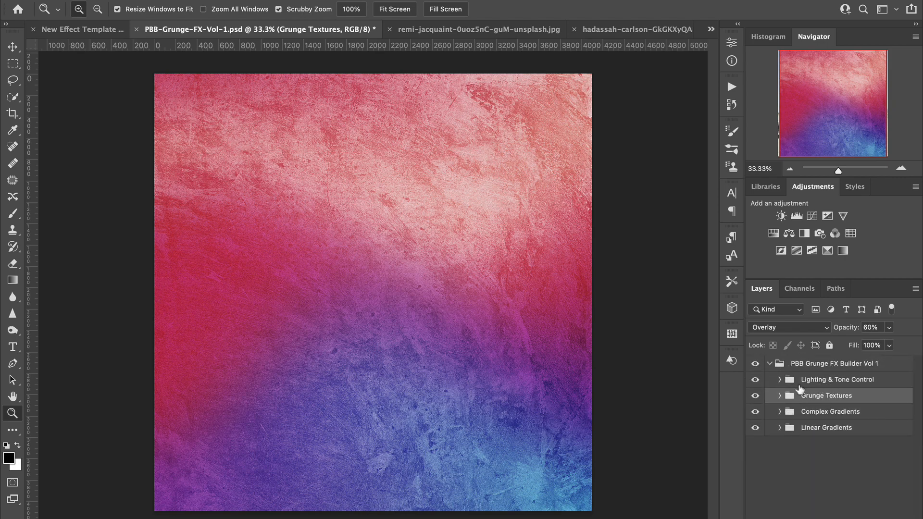
pyautogui.click(860, 381)
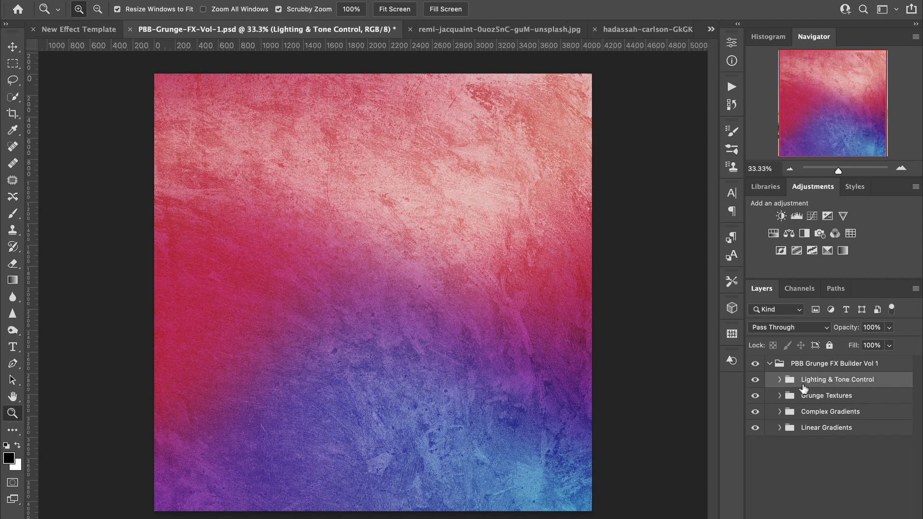
pyautogui.click(780, 380)
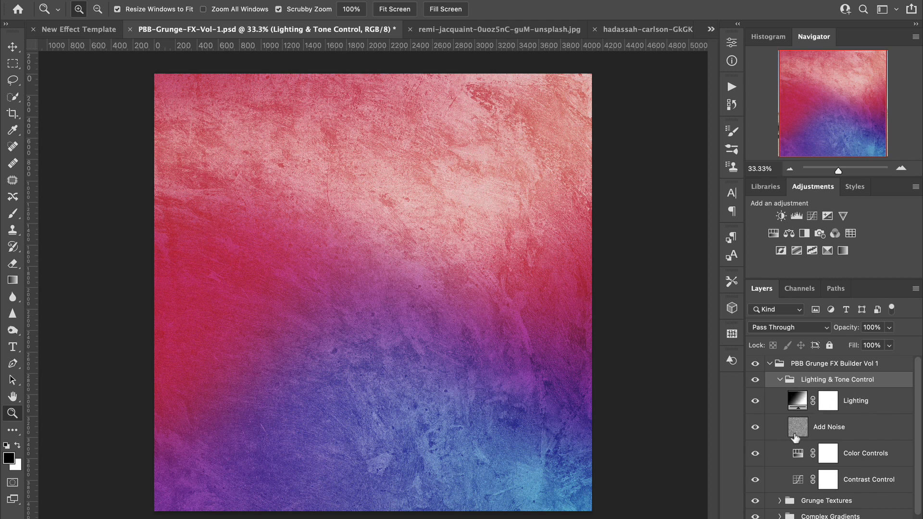
# Step: Toggle the Lighting layer's visibility repeatedly to compare the artwork with and without it, leaving the layer shown
pyautogui.click(754, 403)
pyautogui.click(754, 403)
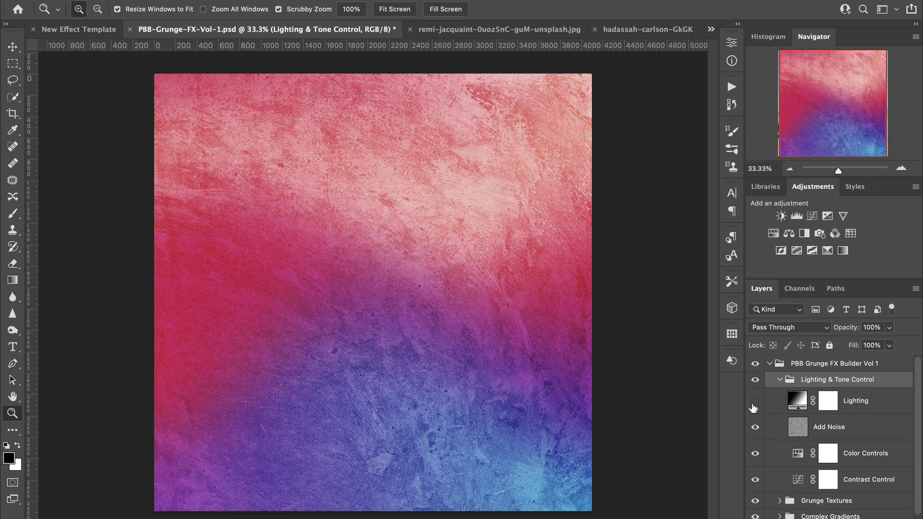
pyautogui.click(754, 403)
pyautogui.click(754, 403)
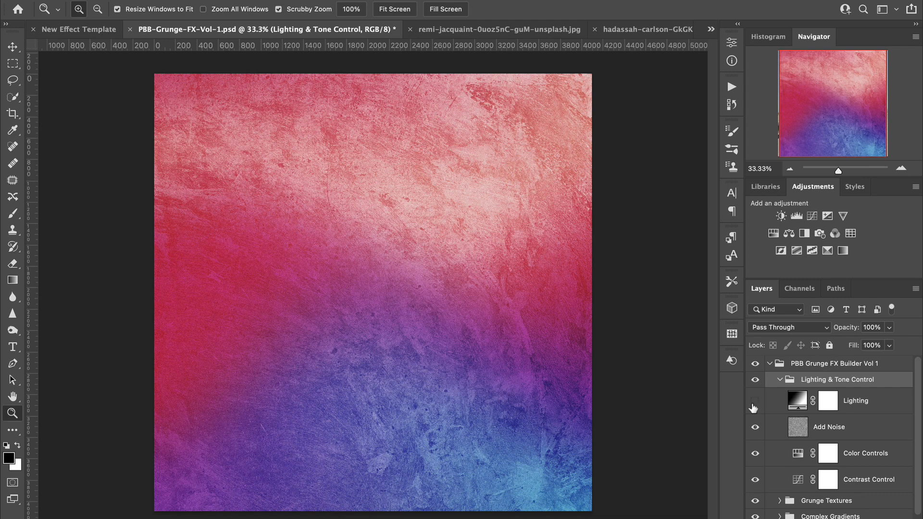
pyautogui.click(754, 403)
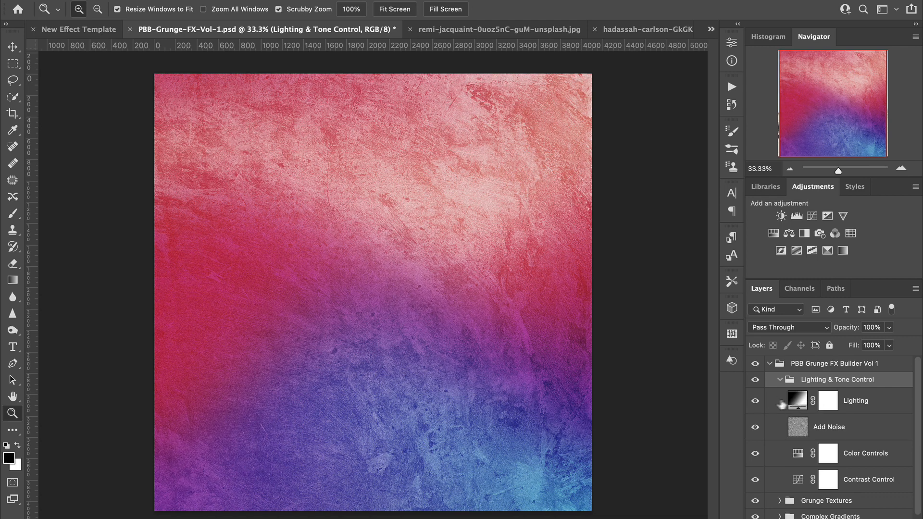
# Step: Set the Lighting layer's opacity to 50%
pyautogui.click(802, 400)
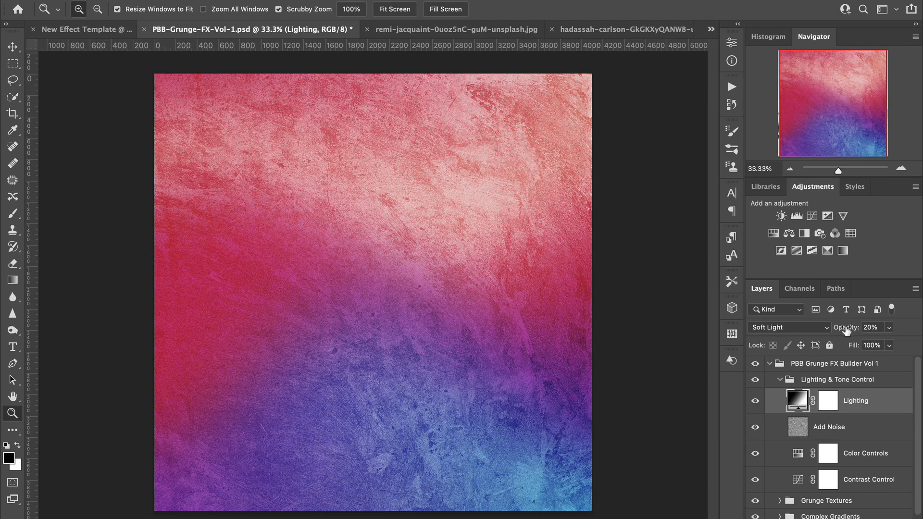
pyautogui.moveTo(846, 330); pyautogui.dragTo(818, 334)
pyautogui.write('75')
pyautogui.press('Return')
pyautogui.moveTo(847, 331); pyautogui.dragTo(853, 333)
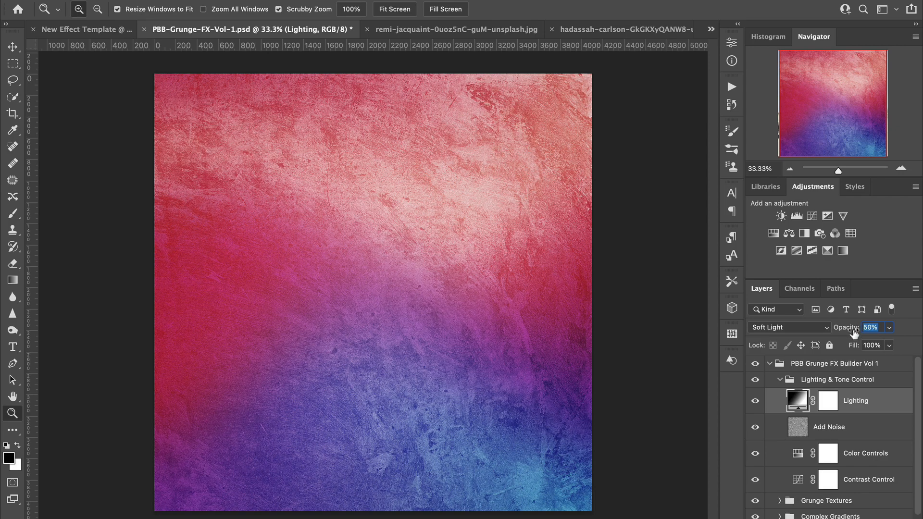
# Step: Select the Add Noise layer and toggle its visibility to compare the artwork with and without noise
pyautogui.click(869, 429)
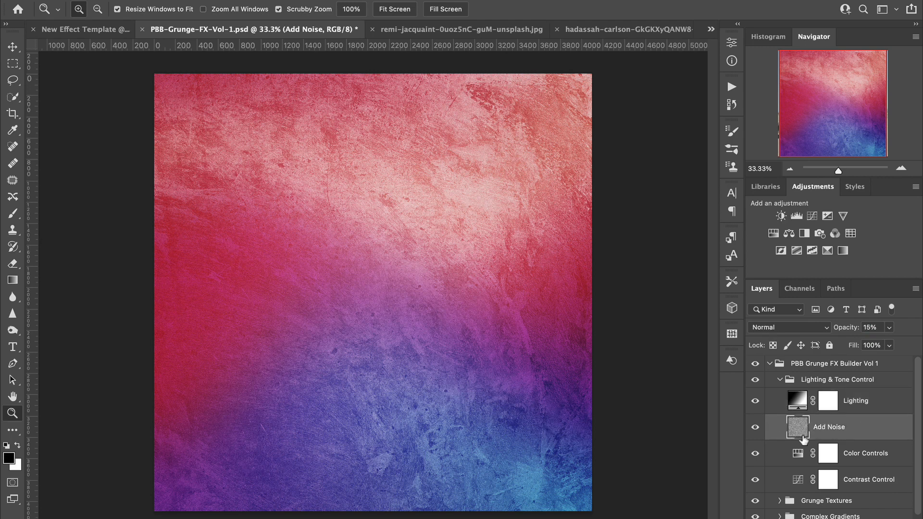
pyautogui.click(755, 429)
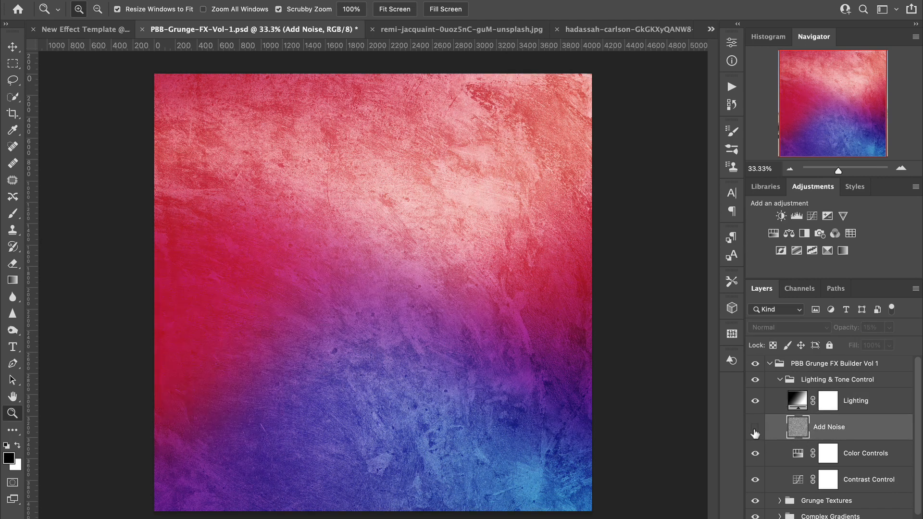
pyautogui.click(755, 431)
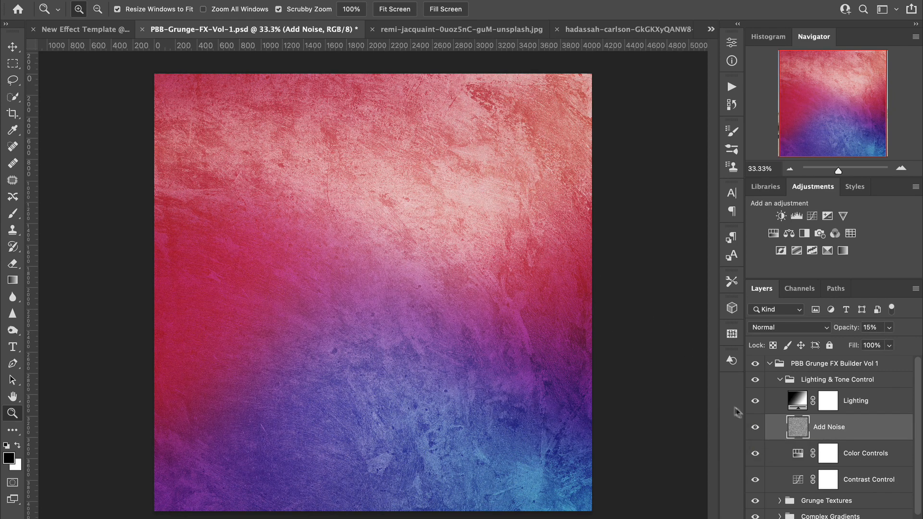
pyautogui.click(755, 428)
pyautogui.click(756, 428)
# Step: Try 48% opacity on the Add Noise layer, and set the opacity to 10%
pyautogui.moveTo(848, 330); pyautogui.dragTo(868, 328)
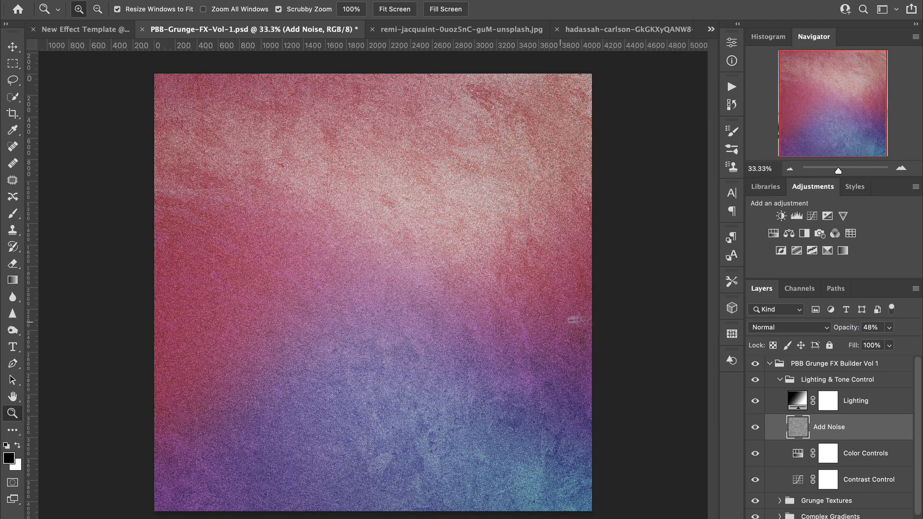
pyautogui.click(868, 327)
pyautogui.write('1')
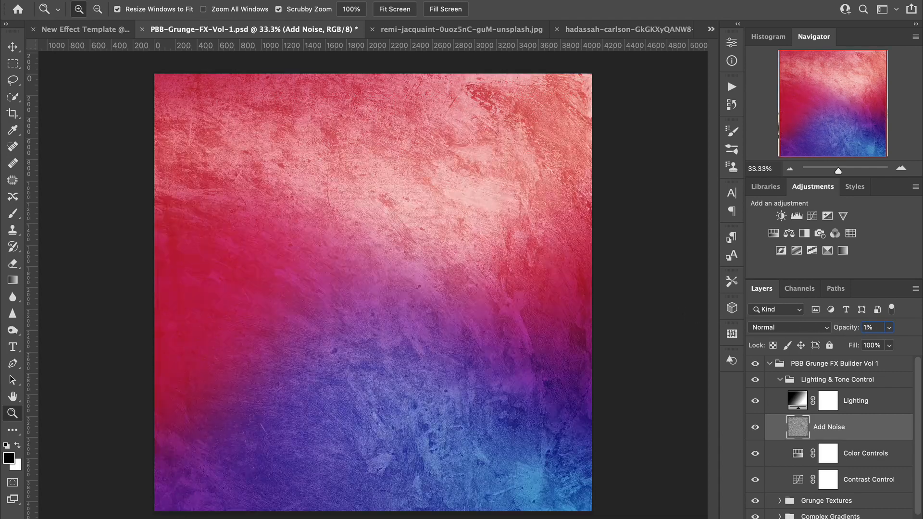
pyautogui.write('0')
pyautogui.press('Return')
# Step: Set the saturation to -30 and the hue to +26 in the Color Controls Hue/Saturation adjustment
pyautogui.click(795, 458)
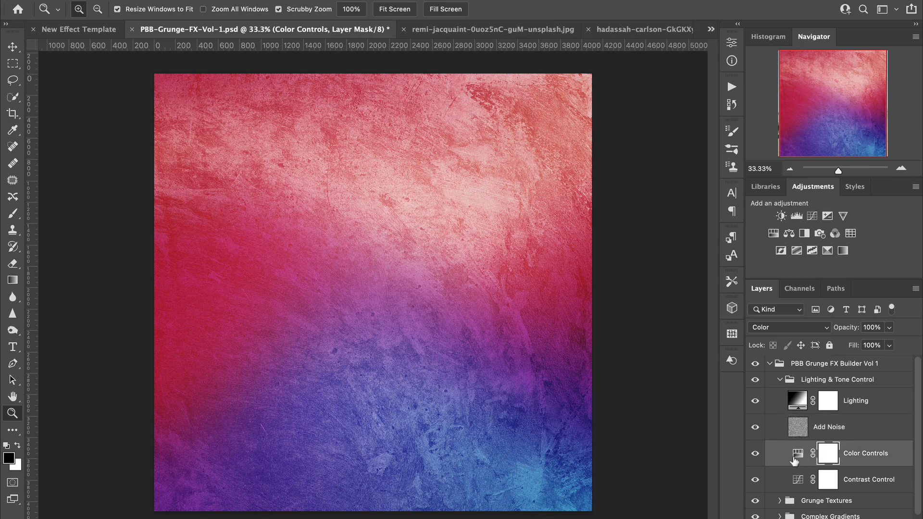
pyautogui.doubleClick(798, 456)
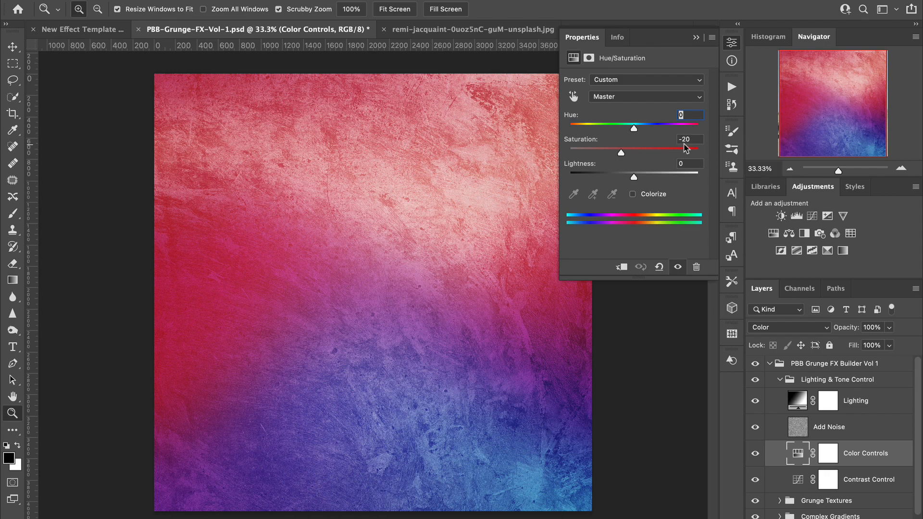
pyautogui.moveTo(621, 154)
pyautogui.mouseDown()
pyautogui.moveTo(665, 154)
pyautogui.moveTo(568, 160)
pyautogui.moveTo(616, 148)
pyautogui.mouseUp()
pyautogui.moveTo(633, 127); pyautogui.dragTo(657, 137)
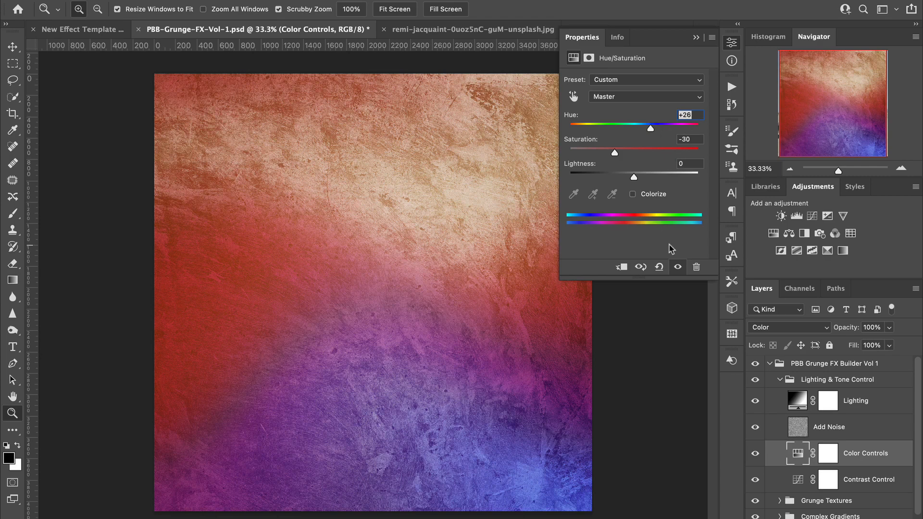
# Step: Lower the saturation slightly in the Color Controls Hue/Saturation adjustment and close its settings
pyautogui.moveTo(616, 154); pyautogui.dragTo(610, 157)
pyautogui.moveTo(611, 157); pyautogui.dragTo(612, 157)
pyautogui.click(697, 37)
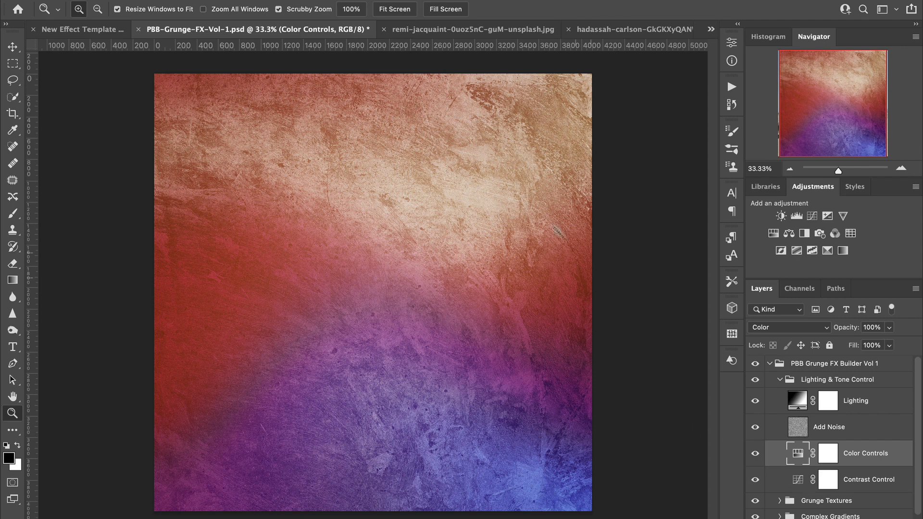
# Step: Compare the artwork with and without the Contrast Control layer and review its Curves adjustment
pyautogui.click(756, 481)
pyautogui.click(756, 481)
pyautogui.click(756, 481)
pyautogui.click(755, 481)
pyautogui.doubleClick(799, 480)
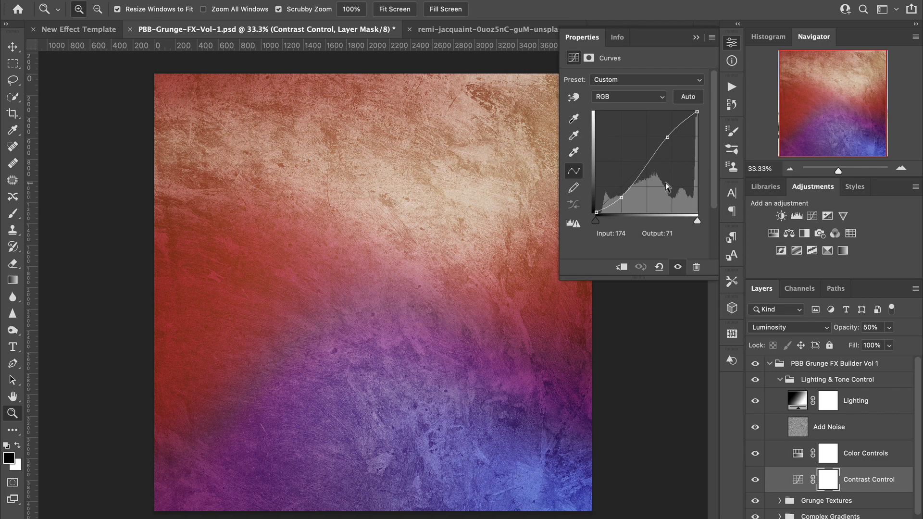
pyautogui.click(696, 38)
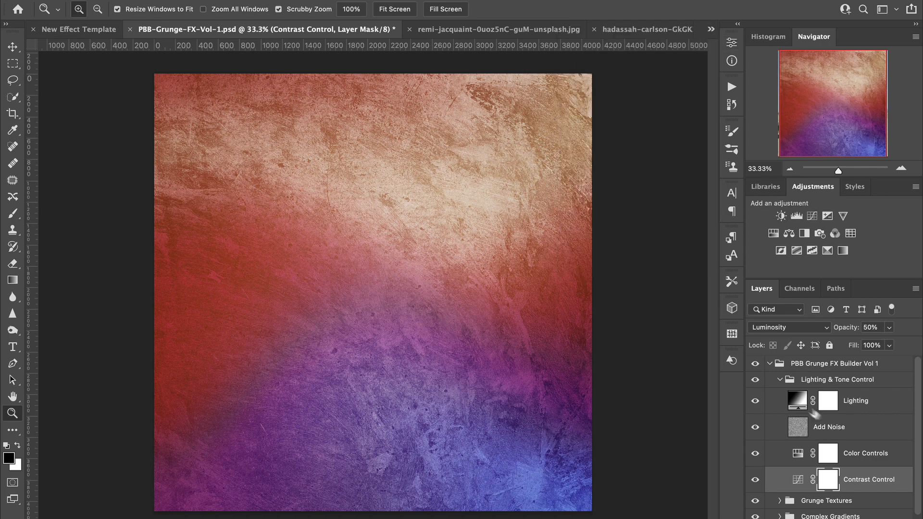
# Step: Collapse the Lighting & Tone Control group and quick-export the artwork as PBB-Grunge-FX-1.png into the Grunge Textures folder
pyautogui.click(780, 379)
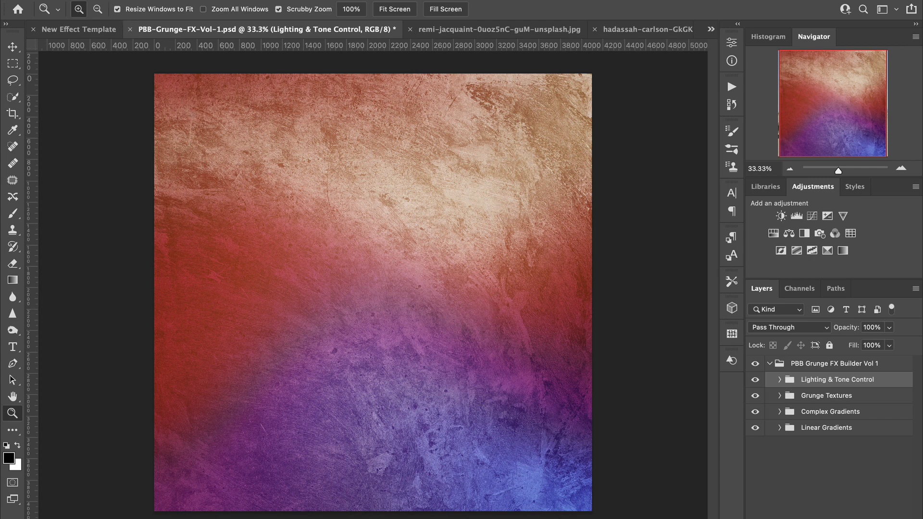
pyautogui.click(106, 0)
pyautogui.moveTo(131, 157)
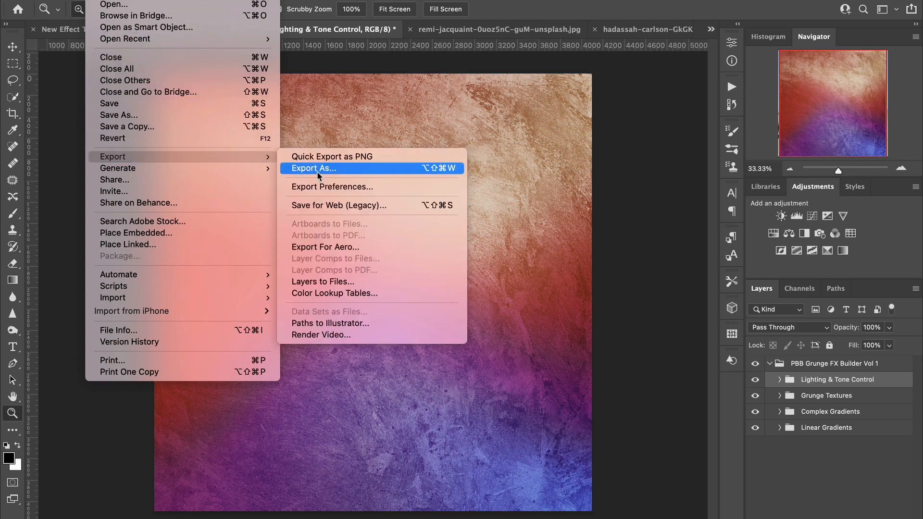
pyautogui.click(365, 156)
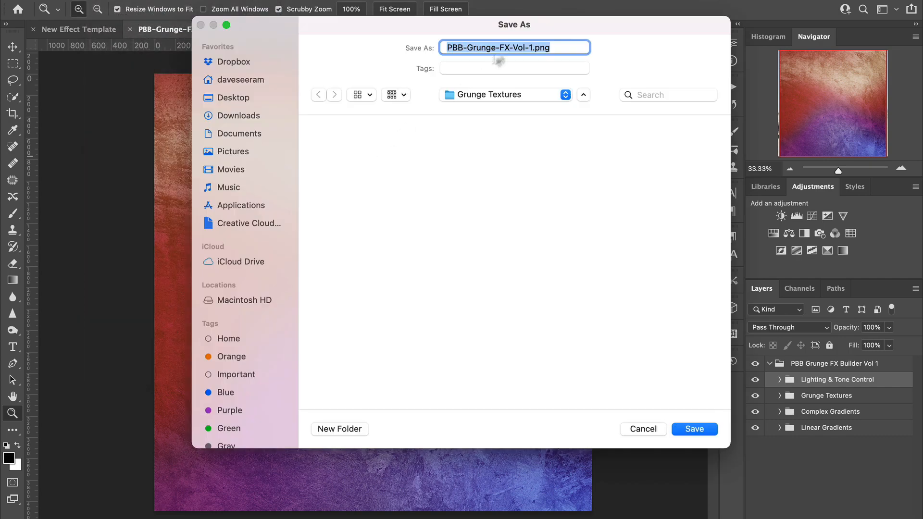
pyautogui.click(537, 48)
pyautogui.click(530, 47)
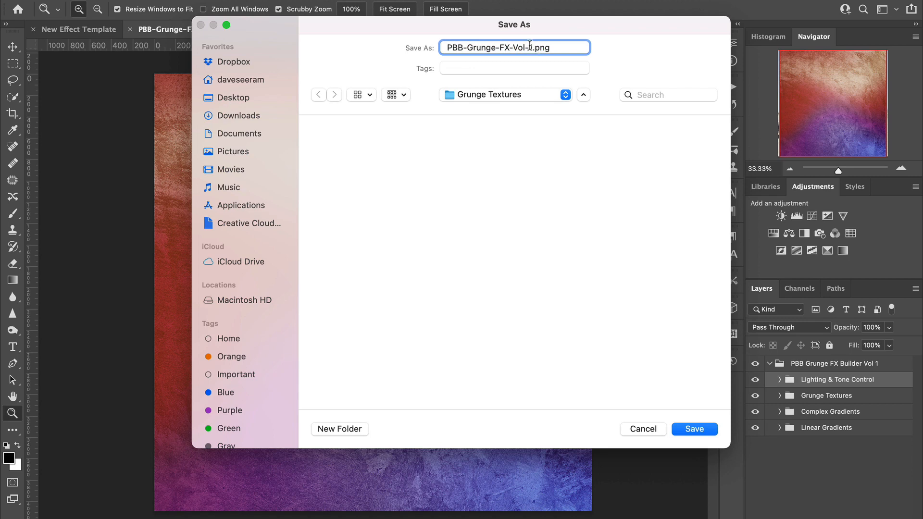
pyautogui.press('BackSpace')
pyautogui.press('BackSpace')
pyautogui.press('BackSpace')
pyautogui.press('BackSpace')
pyautogui.click(454, 170)
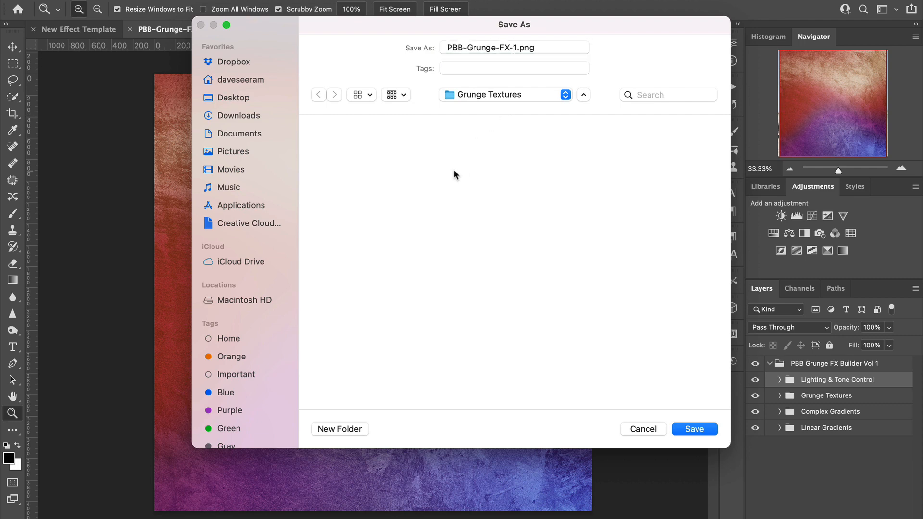
pyautogui.click(694, 430)
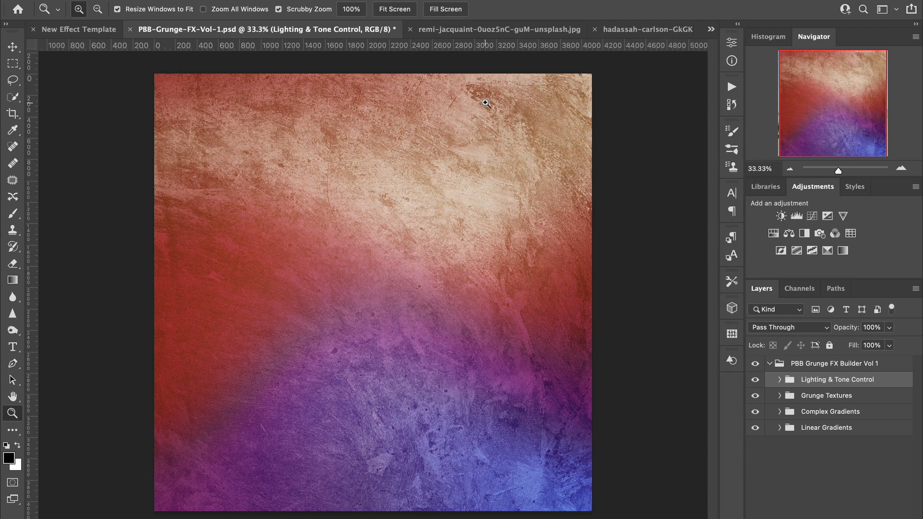
# Step: Switch to the old truck photo and place PBB-Grunge-FX-1.png in it as an embedded image
pyautogui.click(524, 30)
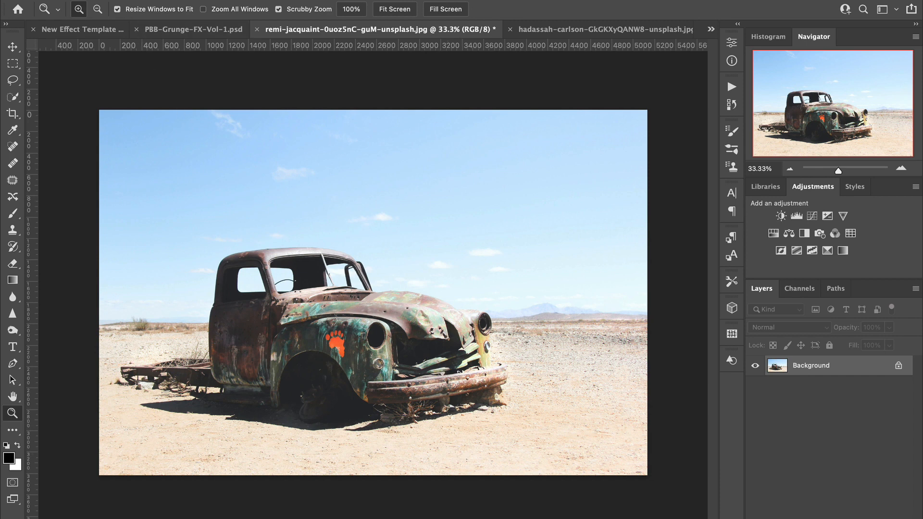
pyautogui.click(102, 0)
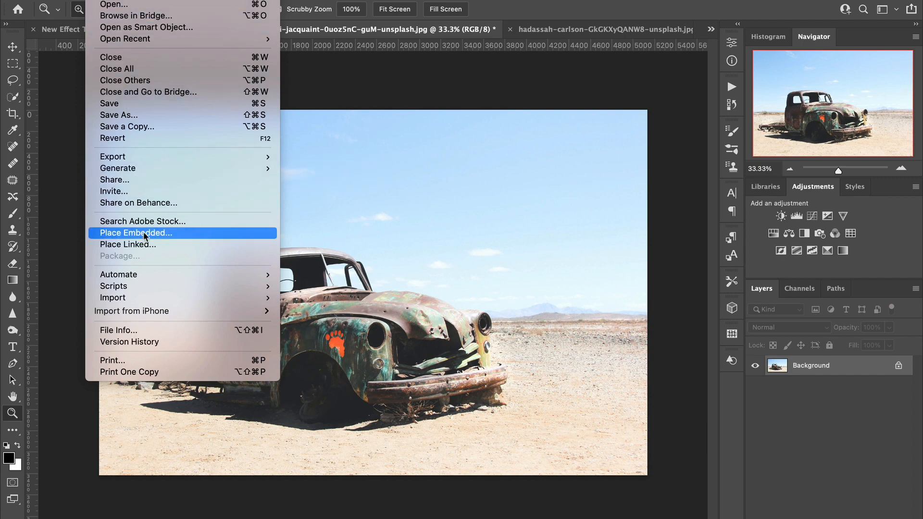
pyautogui.click(195, 239)
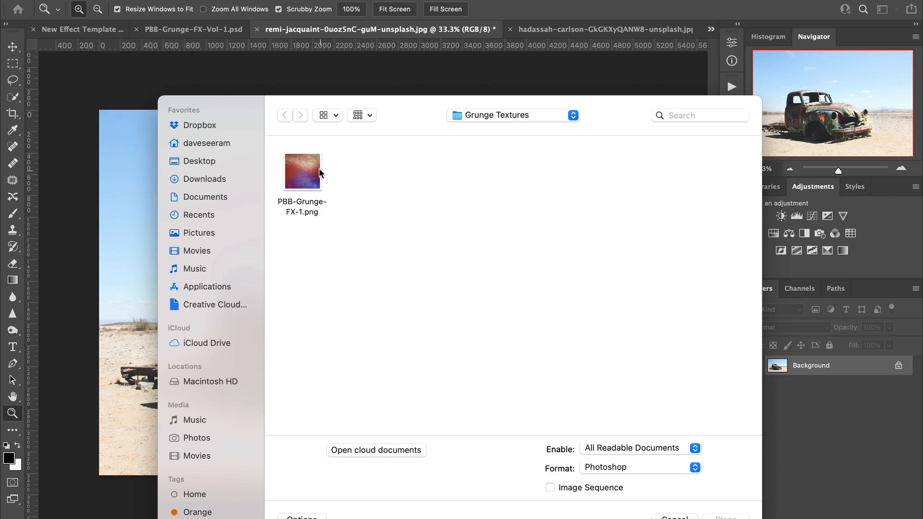
pyautogui.click(315, 184)
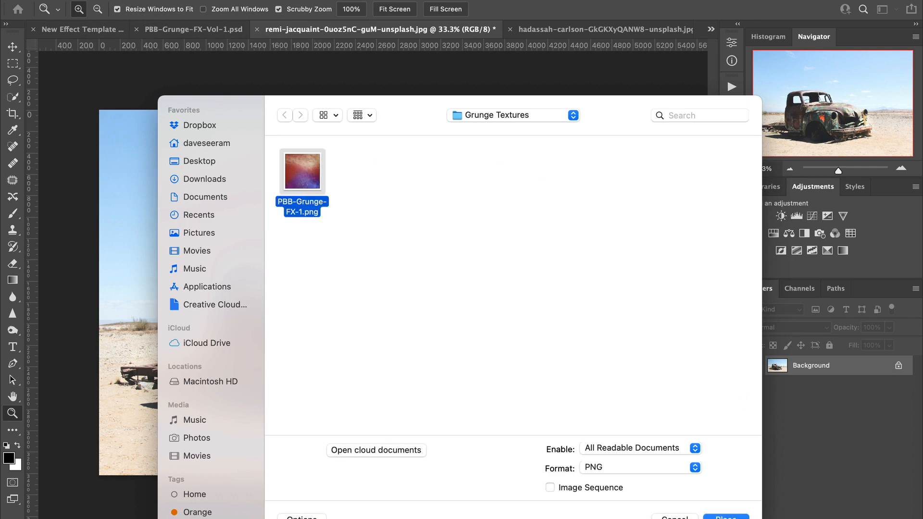
pyautogui.click(726, 516)
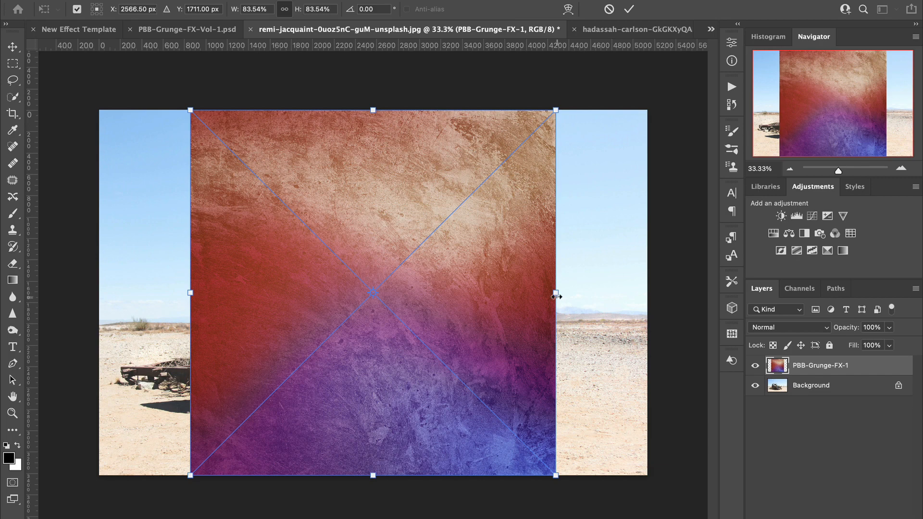
# Step: Stretch the placed texture horizontally to 125.32% width so it covers the whole photo, and commit the transform
pyautogui.moveTo(556, 295); pyautogui.dragTo(650, 292)
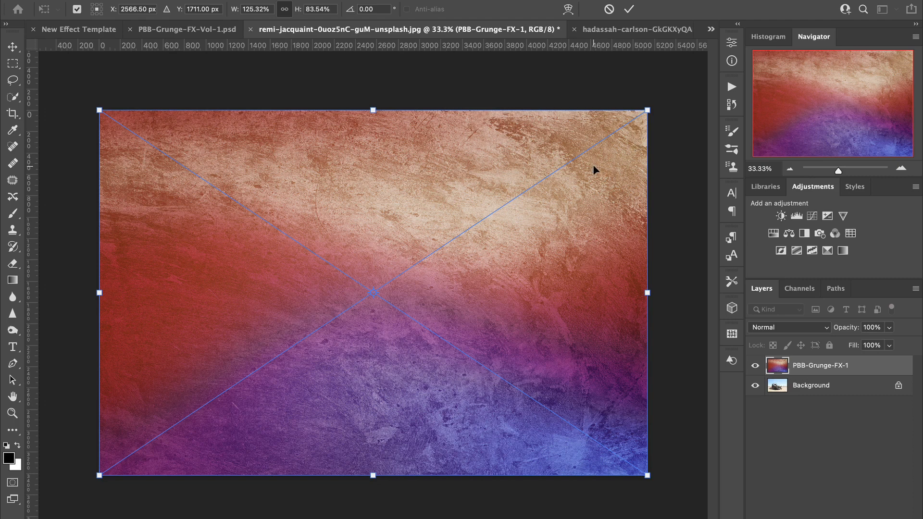
pyautogui.click(630, 9)
pyautogui.press('z')
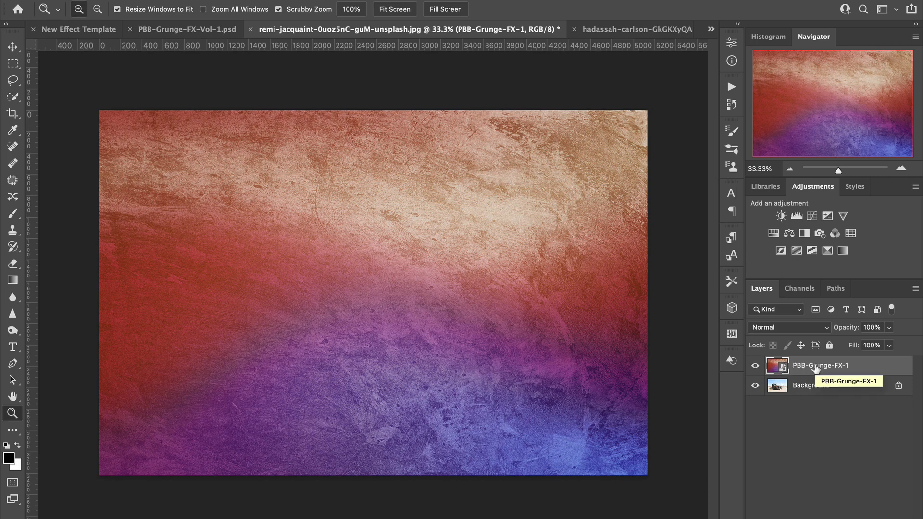
# Step: Blend the PBB-Grunge-FX-1 layer in Multiply mode at 70% opacity
pyautogui.click(827, 328)
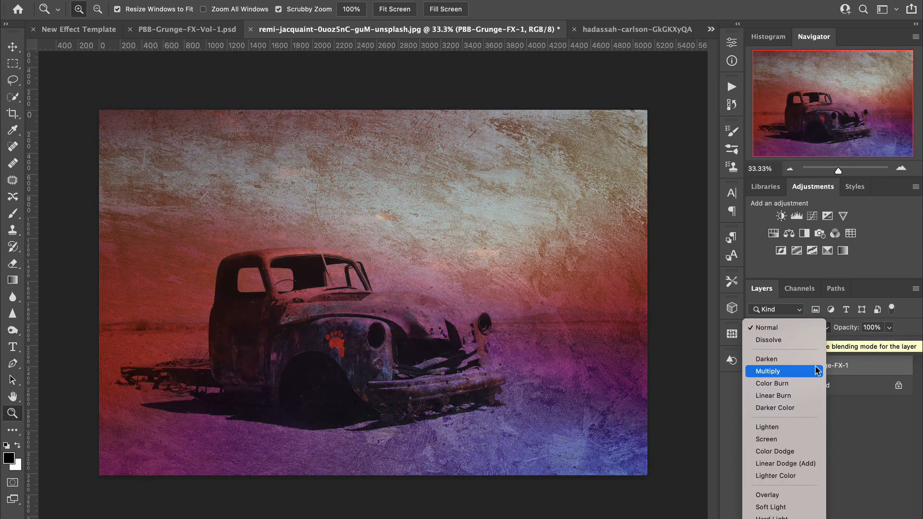
pyautogui.scroll(-3, 808, 423)
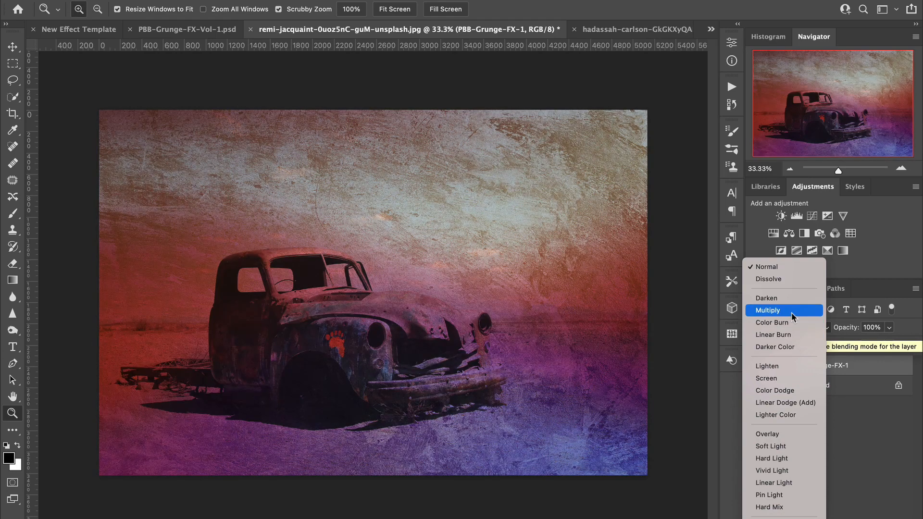
pyautogui.click(791, 313)
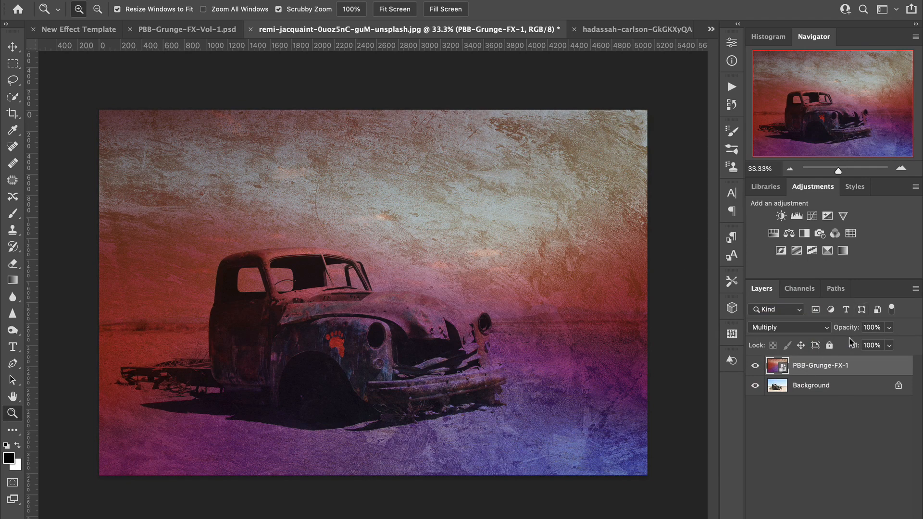
pyautogui.moveTo(851, 333); pyautogui.dragTo(832, 330)
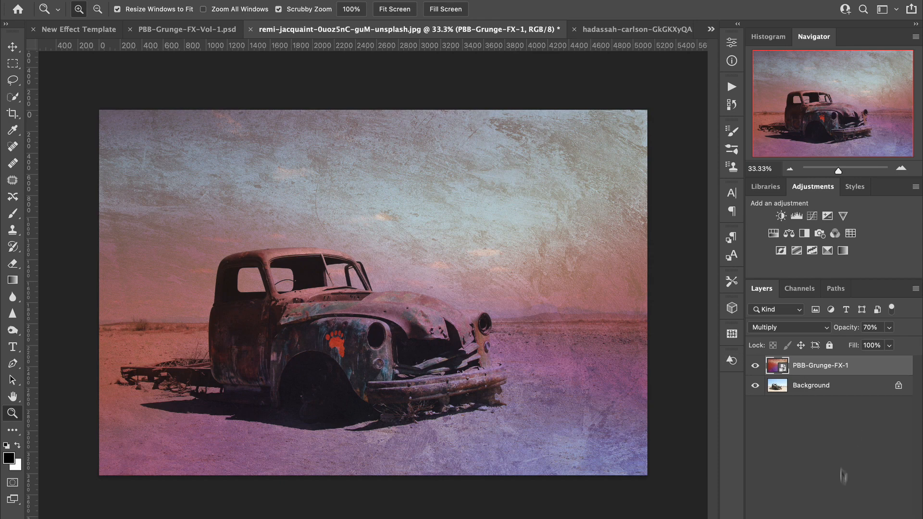
# Step: Add a layer mask to the texture layer and set up a 600 px black brush at 30% opacity
pyautogui.click(818, 518)
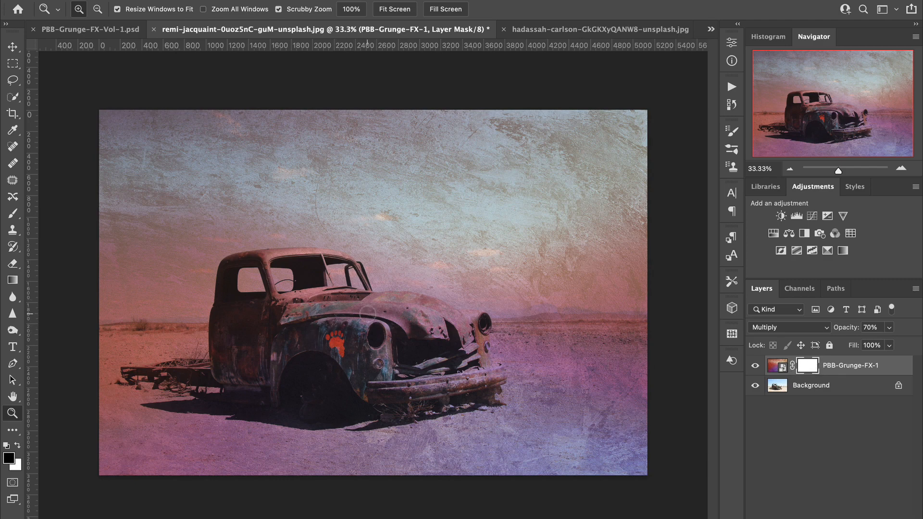
pyautogui.press('b')
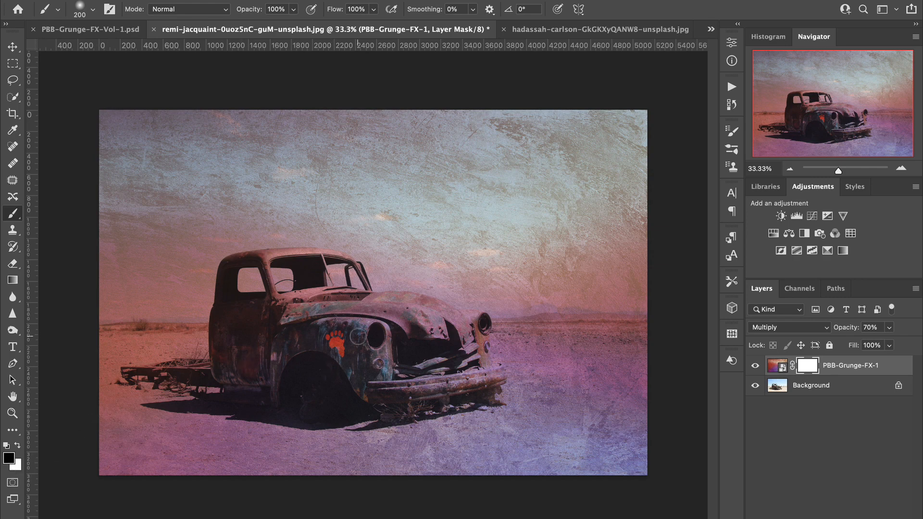
pyautogui.press(']')
pyautogui.press(']')
pyautogui.press(']')
pyautogui.press(']')
pyautogui.press(']')
pyautogui.press(']')
pyautogui.press('[')
pyautogui.click(294, 9)
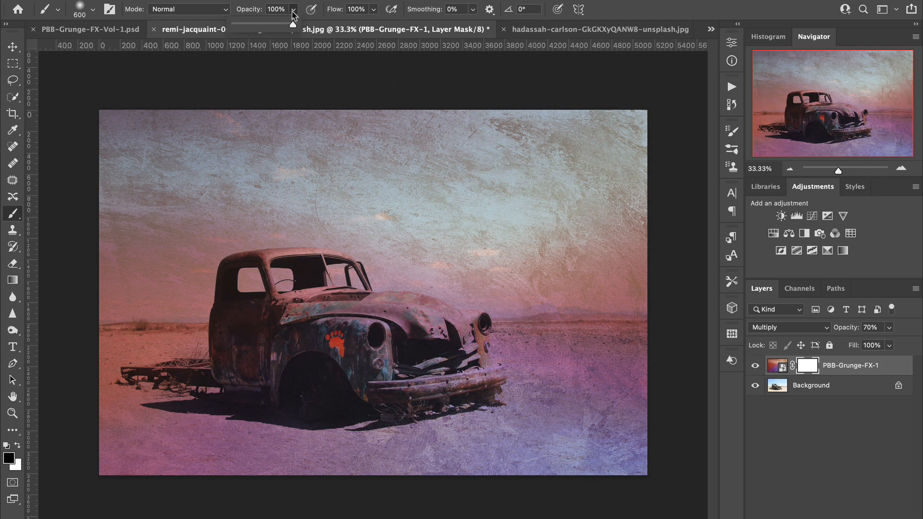
pyautogui.moveTo(293, 24); pyautogui.dragTo(252, 25)
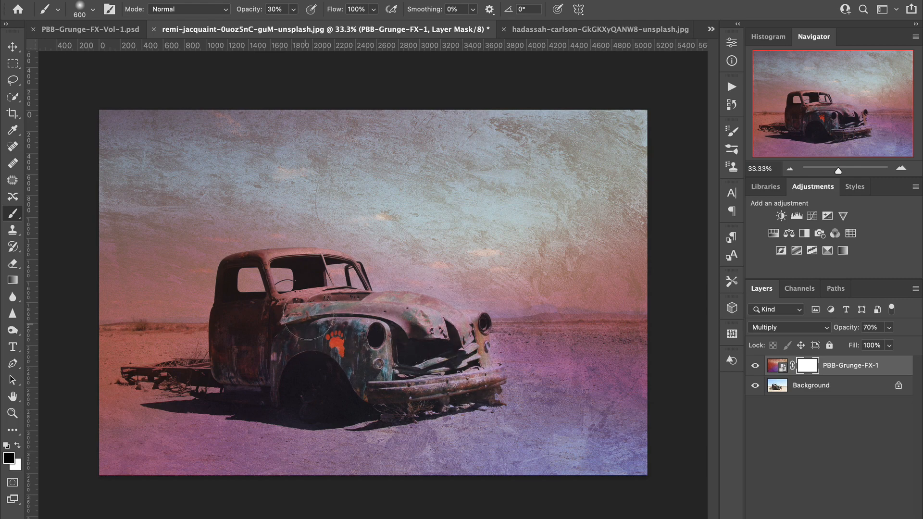
# Step: Paint black on the mask over the truck's body and cab to reduce the texture there, shrinking the brush to 175 px for finer areas
pyautogui.moveTo(235, 347)
pyautogui.mouseDown()
pyautogui.moveTo(267, 364)
pyautogui.moveTo(341, 376)
pyautogui.moveTo(326, 363)
pyautogui.moveTo(372, 355)
pyautogui.moveTo(257, 350)
pyautogui.moveTo(379, 329)
pyautogui.moveTo(372, 329)
pyautogui.moveTo(443, 329)
pyautogui.moveTo(429, 329)
pyautogui.moveTo(396, 397)
pyautogui.moveTo(471, 377)
pyautogui.moveTo(474, 347)
pyautogui.moveTo(299, 329)
pyautogui.mouseUp()
pyautogui.moveTo(237, 331)
pyautogui.mouseDown()
pyautogui.moveTo(236, 316)
pyautogui.moveTo(227, 364)
pyautogui.moveTo(241, 364)
pyautogui.mouseUp()
pyautogui.press('[')
pyautogui.press('[')
pyautogui.press('[')
pyautogui.press('[')
pyautogui.press('[')
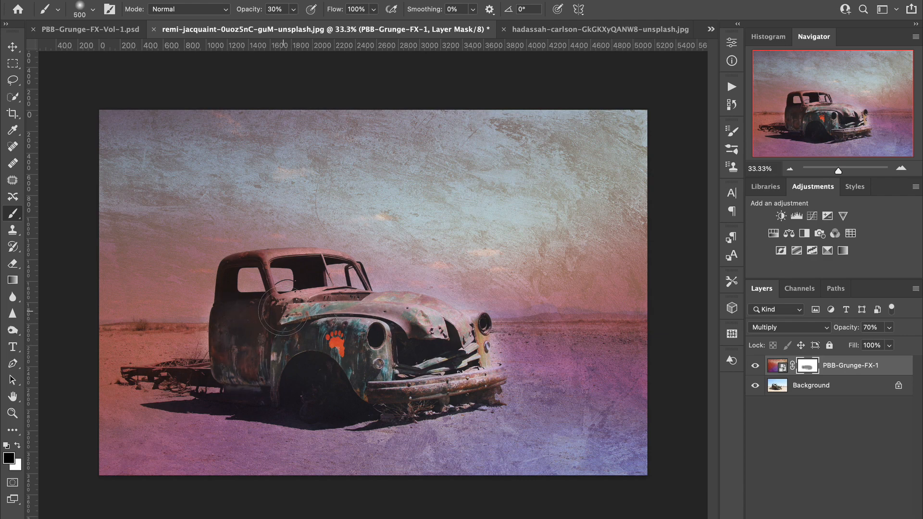
pyautogui.press('[')
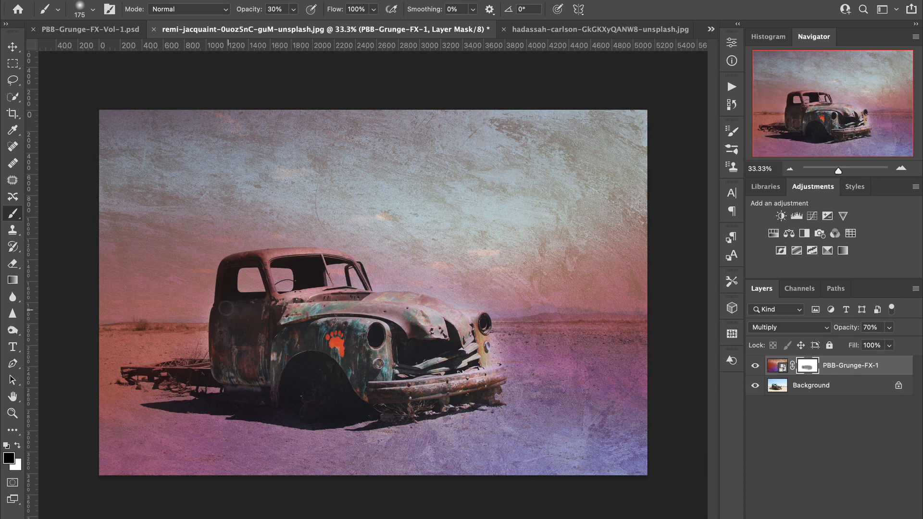
pyautogui.moveTo(227, 308)
pyautogui.mouseDown()
pyautogui.moveTo(219, 277)
pyautogui.moveTo(218, 294)
pyautogui.moveTo(226, 267)
pyautogui.moveTo(331, 249)
pyautogui.moveTo(315, 283)
pyautogui.moveTo(338, 267)
pyautogui.moveTo(357, 288)
pyautogui.moveTo(298, 312)
pyautogui.mouseUp()
pyautogui.moveTo(355, 315)
pyautogui.mouseDown()
pyautogui.moveTo(391, 310)
pyautogui.moveTo(367, 330)
pyautogui.moveTo(221, 337)
pyautogui.moveTo(162, 373)
pyautogui.moveTo(215, 378)
pyautogui.moveTo(163, 368)
pyautogui.moveTo(250, 385)
pyautogui.mouseUp()
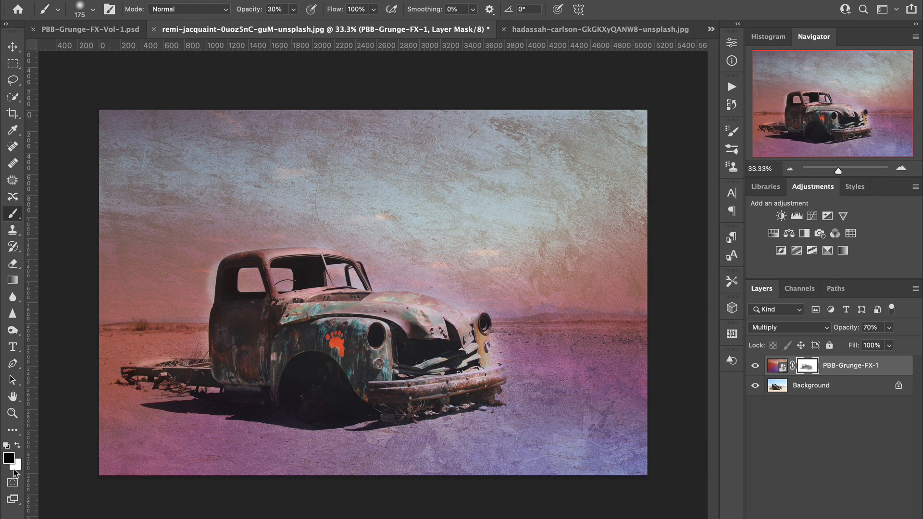
# Step: Restore the texture around the cab's outer edge and rear frame by painting white on the mask at 100% opacity
pyautogui.press('x')
pyautogui.click(293, 10)
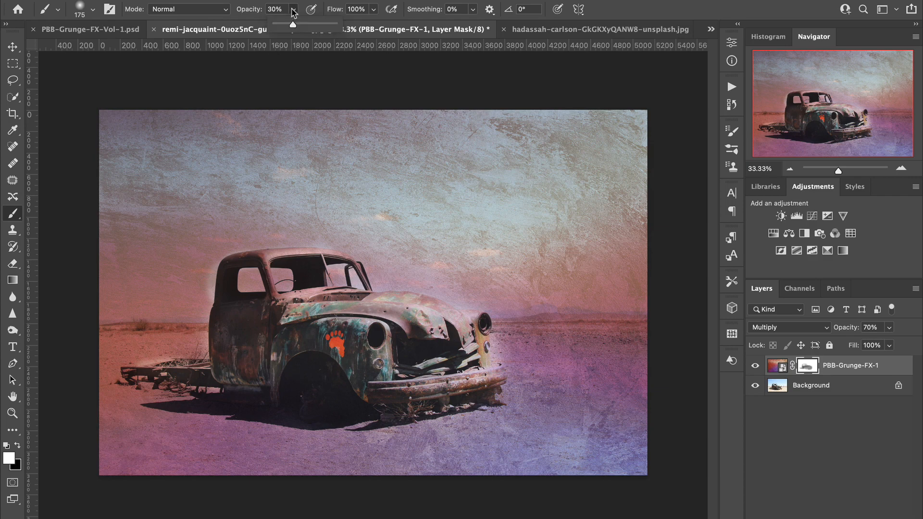
pyautogui.moveTo(290, 24); pyautogui.dragTo(354, 25)
pyautogui.click(206, 251)
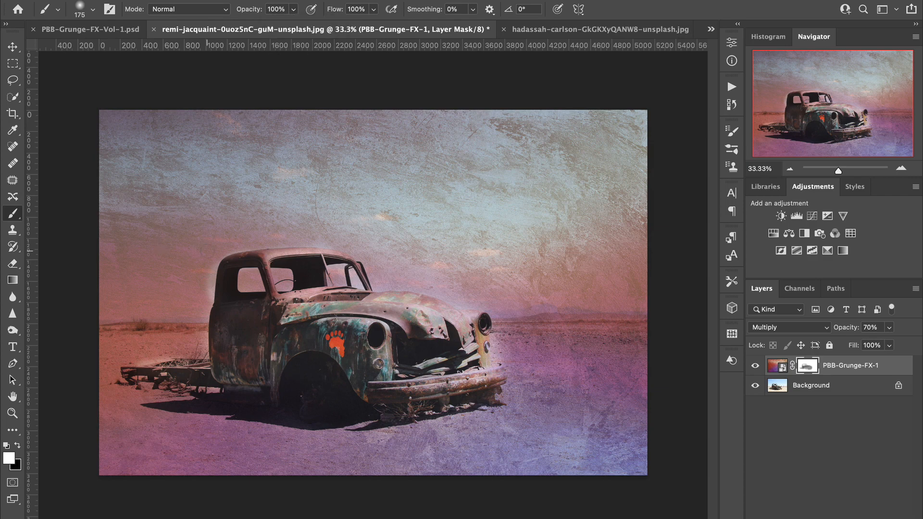
pyautogui.moveTo(200, 262); pyautogui.dragTo(206, 299)
pyautogui.moveTo(156, 362); pyautogui.dragTo(142, 367)
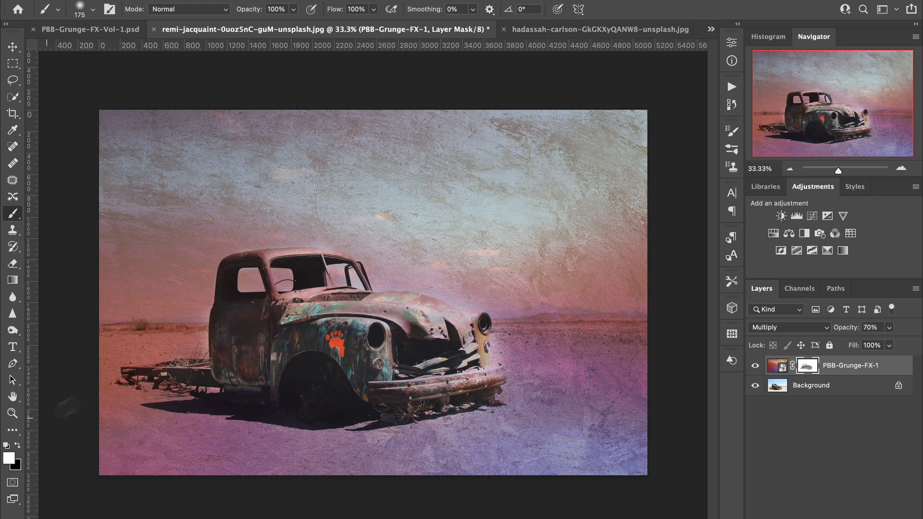
# Step: Fade the texture over the desert ground by painting black on the mask with a 1500 px brush at 20% opacity
pyautogui.press('x')
pyautogui.press('2')
pyautogui.press(']')
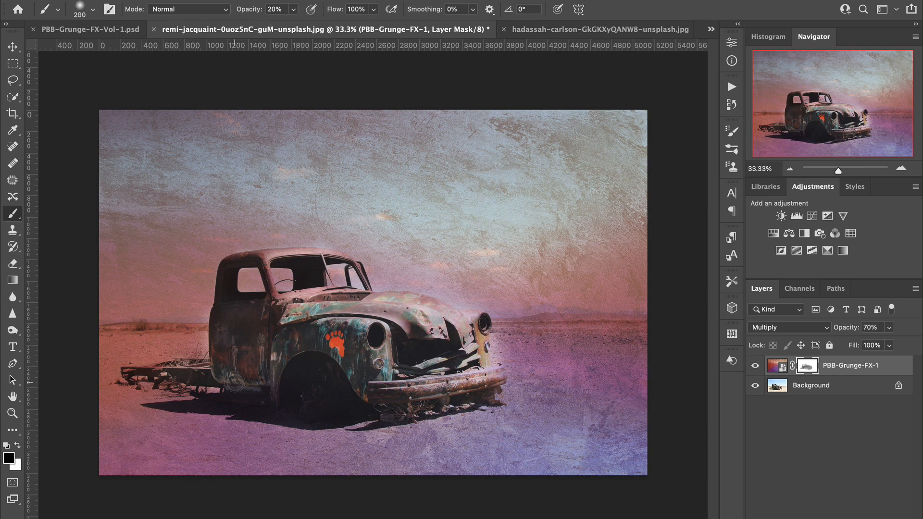
pyautogui.press(']')
pyautogui.press(']')
pyautogui.press(']')
pyautogui.press(']')
pyautogui.press(']')
pyautogui.press(']')
pyautogui.press(']')
pyautogui.press(']')
pyautogui.press(']')
pyautogui.press(']')
pyautogui.press(']')
pyautogui.moveTo(235, 385)
pyautogui.mouseDown()
pyautogui.moveTo(260, 397)
pyautogui.moveTo(125, 411)
pyautogui.moveTo(272, 416)
pyautogui.moveTo(159, 393)
pyautogui.moveTo(442, 431)
pyautogui.moveTo(335, 443)
pyautogui.moveTo(543, 417)
pyautogui.moveTo(660, 380)
pyautogui.moveTo(689, 393)
pyautogui.moveTo(567, 434)
pyautogui.moveTo(316, 417)
pyautogui.moveTo(194, 383)
pyautogui.moveTo(132, 404)
pyautogui.moveTo(535, 412)
pyautogui.moveTo(640, 423)
pyautogui.mouseUp()
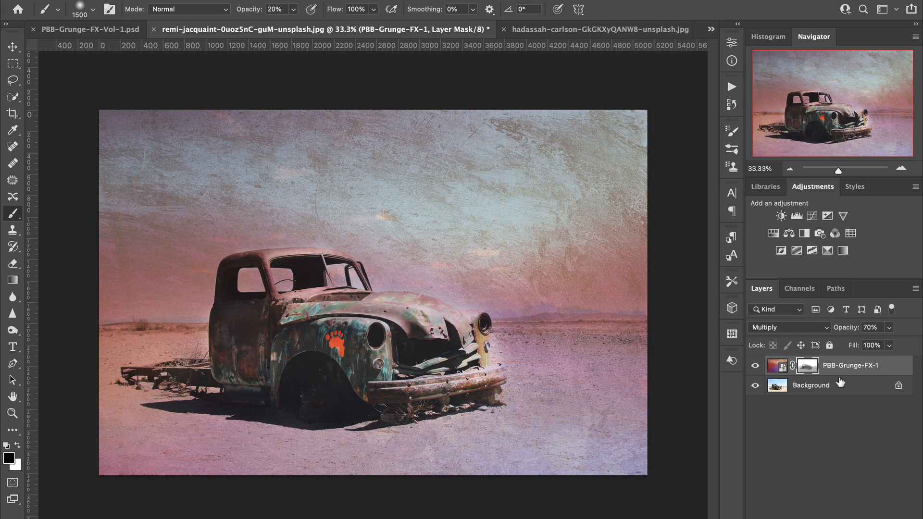
# Step: Set the texture layer's opacity to 85% and toggle its visibility to compare the photo with and without the effect
pyautogui.moveTo(842, 331); pyautogui.dragTo(853, 329)
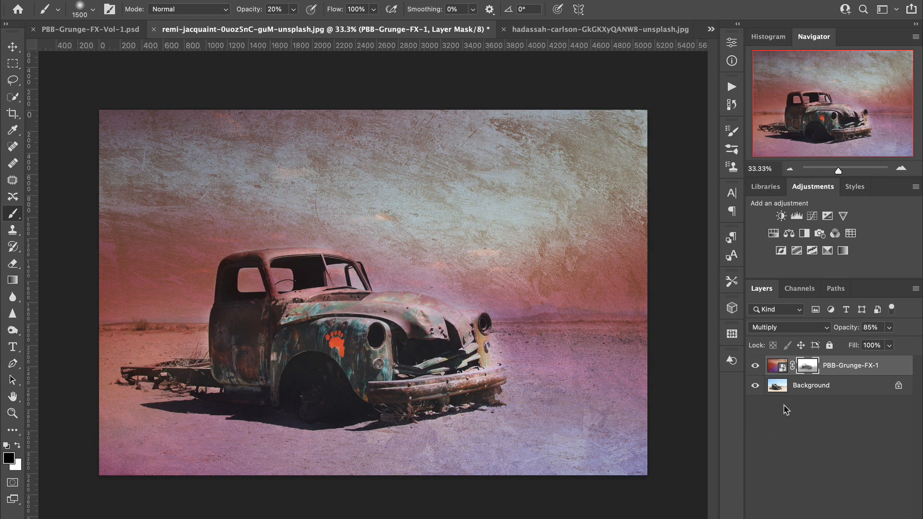
pyautogui.keyDown('alt'); pyautogui.click(756, 389); pyautogui.keyUp('alt')
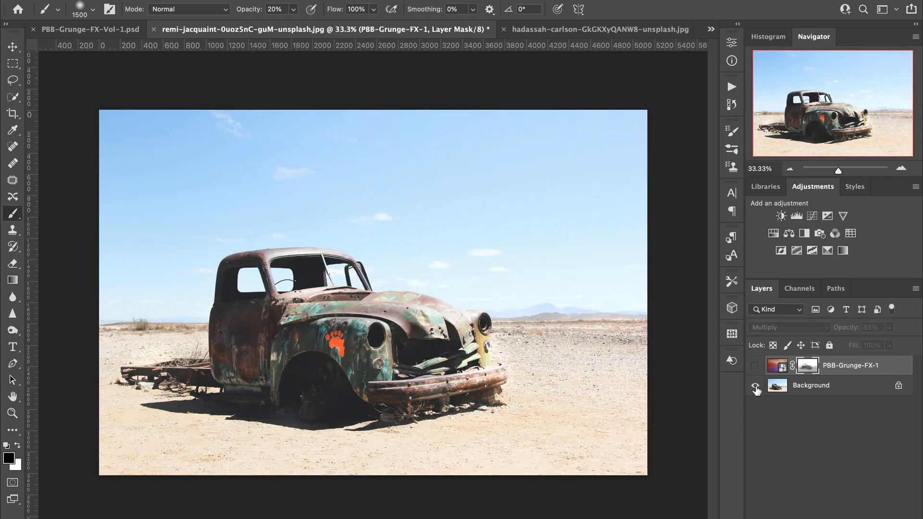
pyautogui.keyDown('alt'); pyautogui.click(756, 389); pyautogui.keyUp('alt')
pyautogui.keyDown('alt'); pyautogui.click(756, 388); pyautogui.keyUp('alt')
pyautogui.keyDown('alt'); pyautogui.click(756, 388); pyautogui.keyUp('alt')
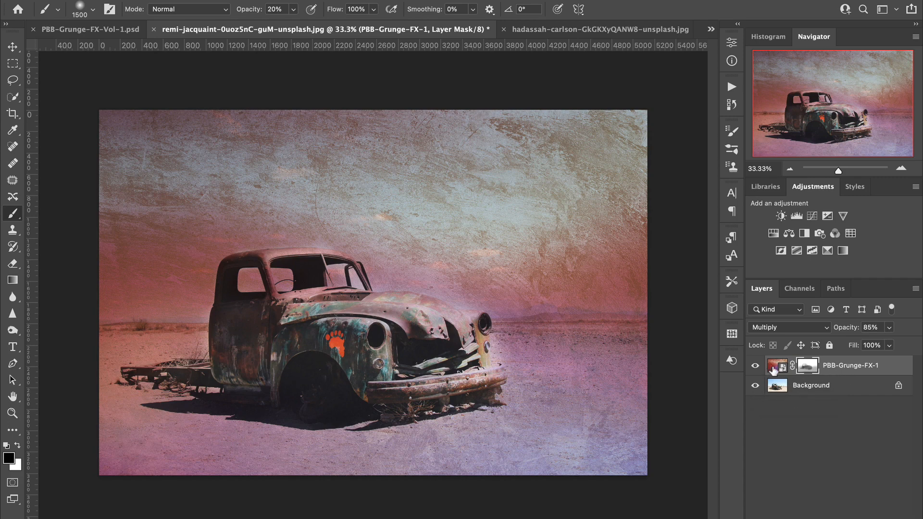
# Step: Invert the colours of the PBB-Grunge-FX-1 smart object itself, rather than its mask, as a smart filter
pyautogui.click(773, 367)
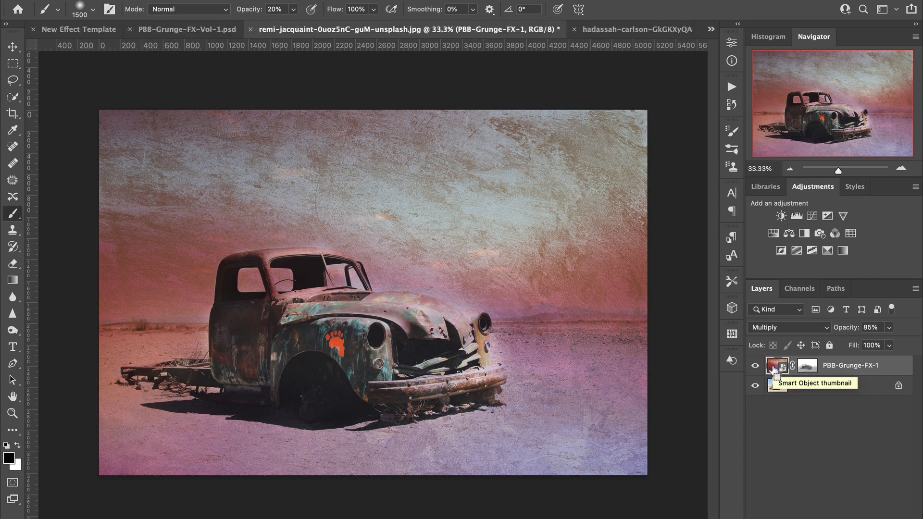
pyautogui.moveTo(772, 370); pyautogui.dragTo(772, 369)
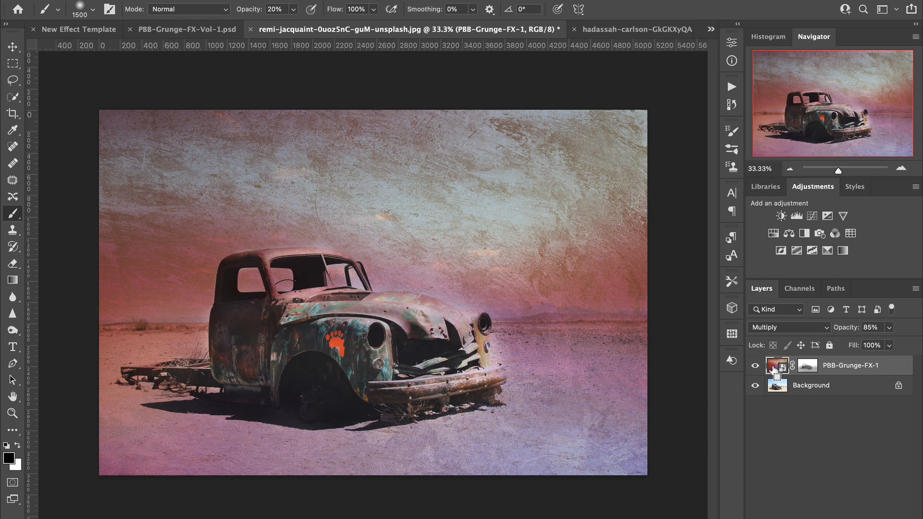
pyautogui.press('super+i')
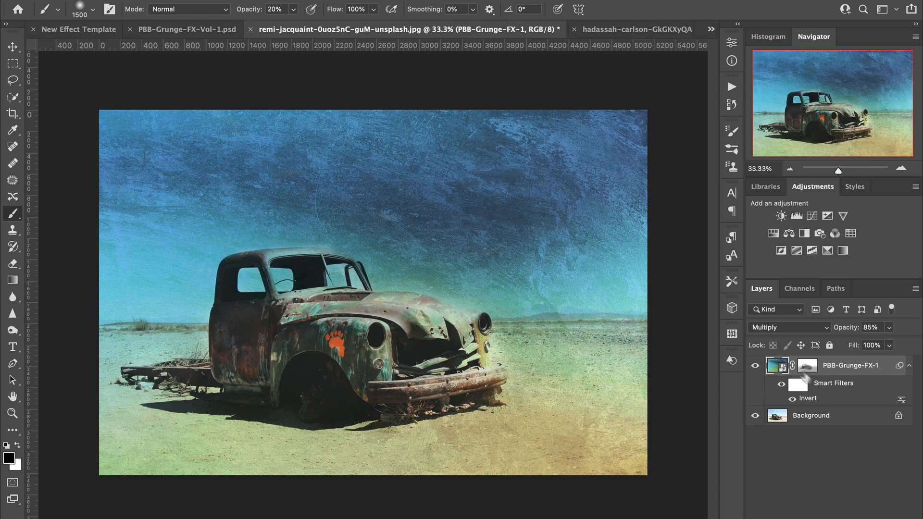
# Step: Toggle the Invert smart filter off and on to compare the texture's original and inverted colours, and leave it switched off
pyautogui.click(792, 399)
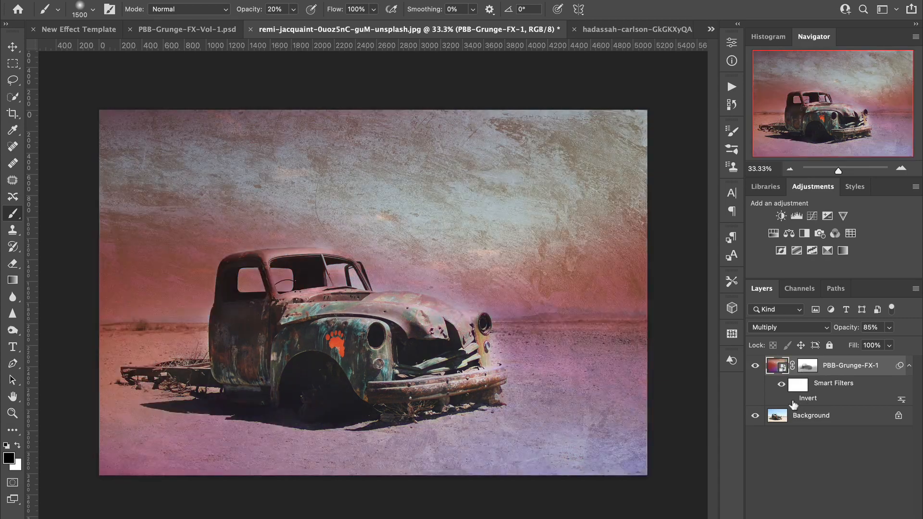
pyautogui.click(792, 399)
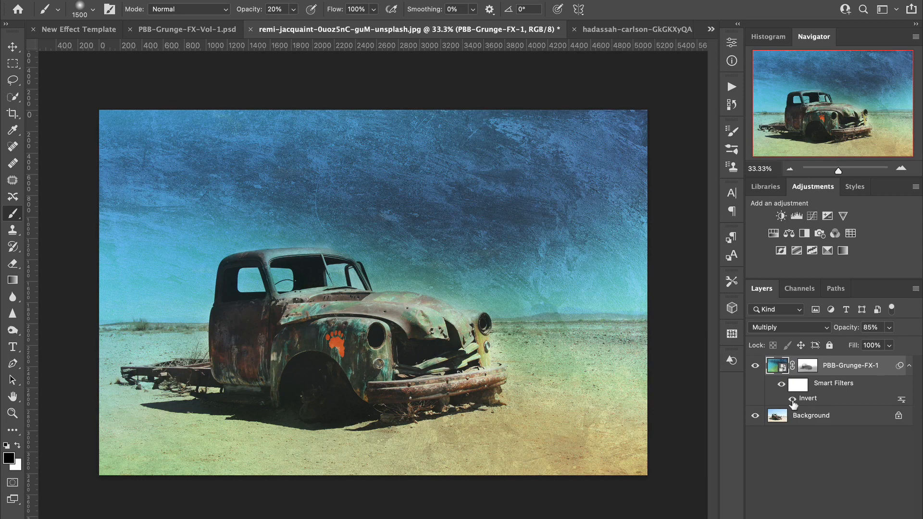
pyautogui.click(792, 399)
pyautogui.click(792, 398)
pyautogui.click(792, 399)
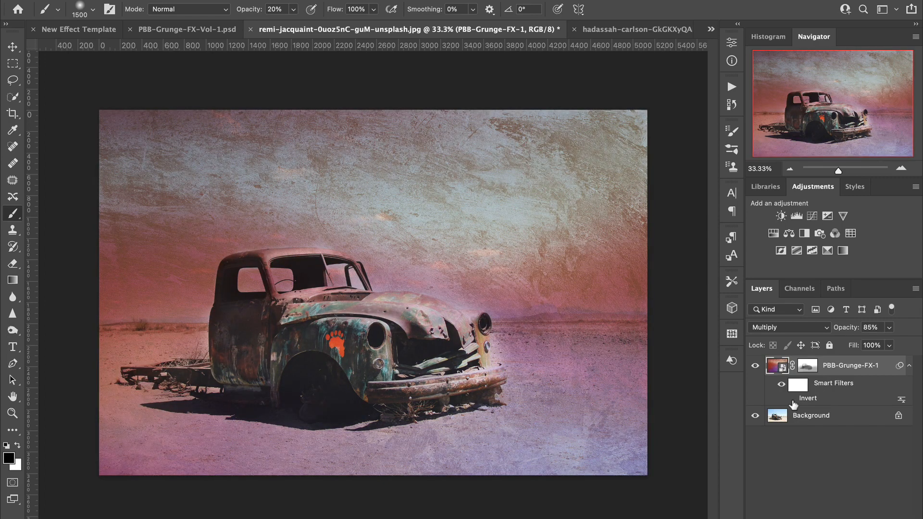